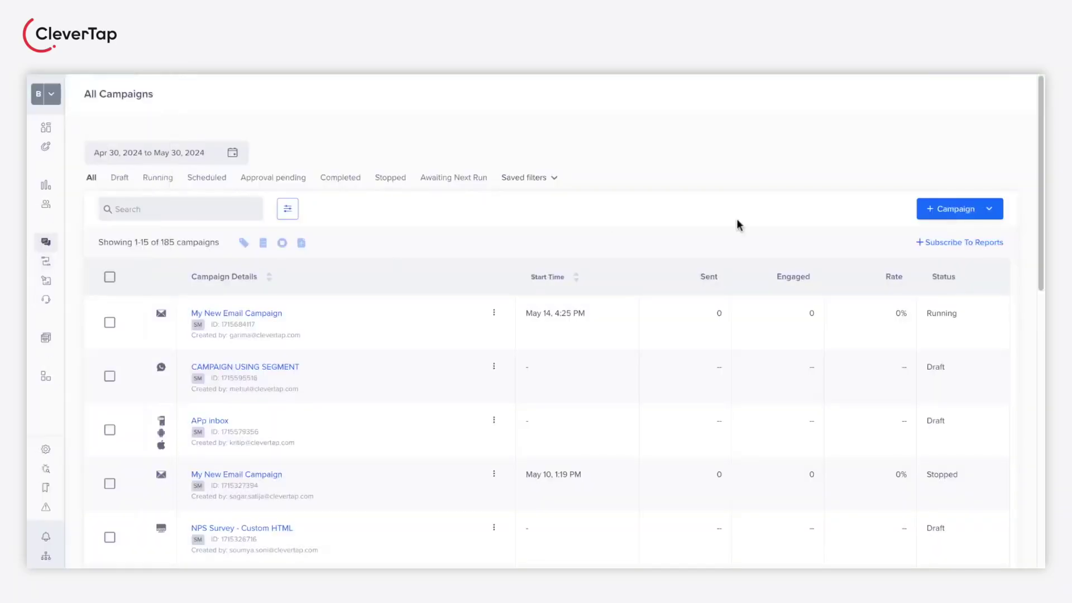
Expand the + Campaign channel list on All Campaigns
click(966, 217)
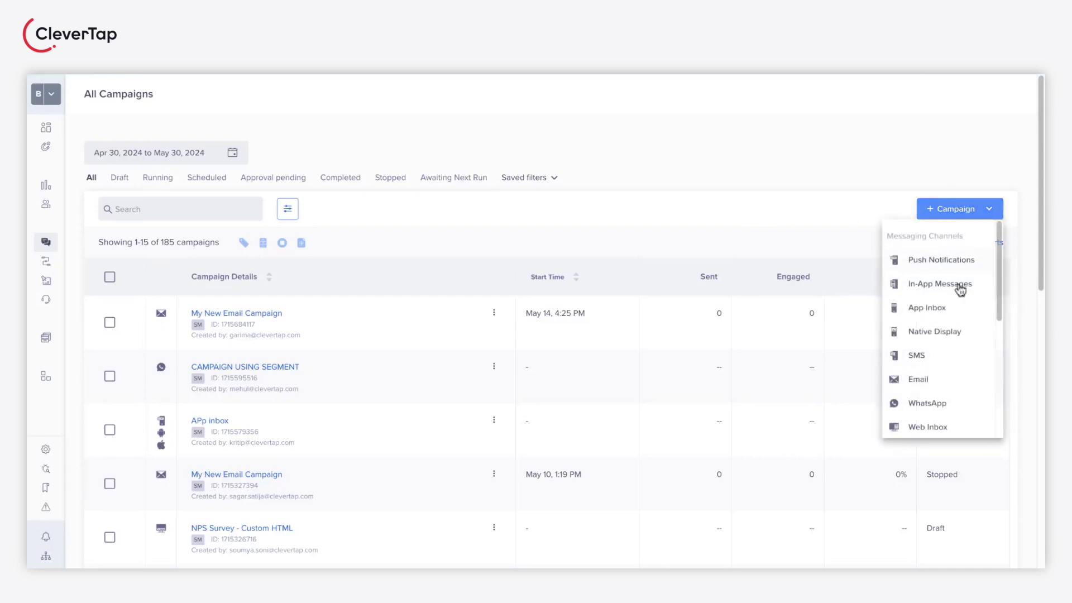
scroll(931, 332, down, 2)
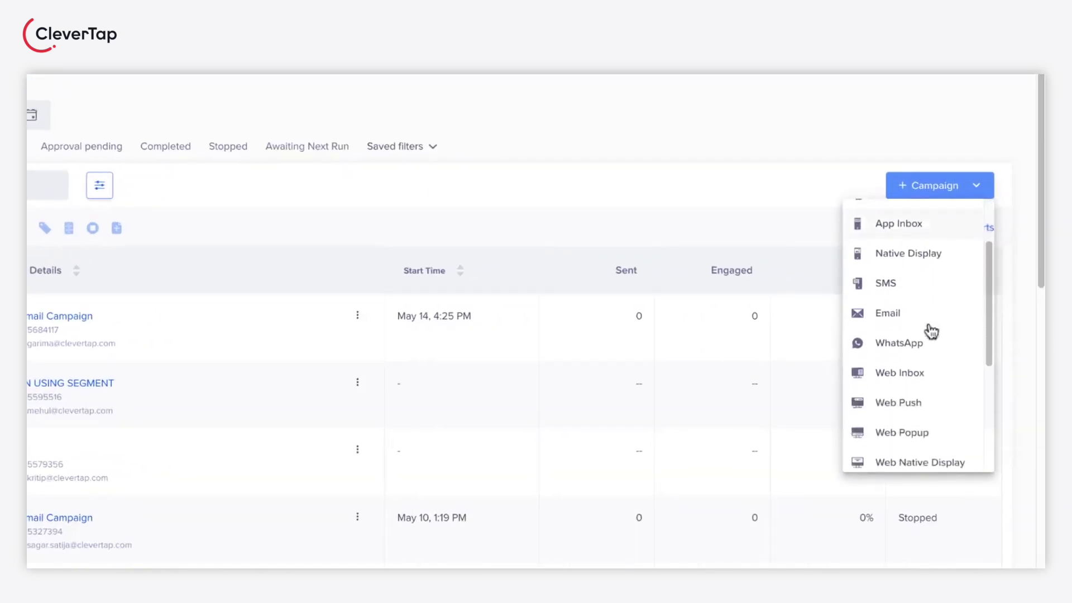
Start an Email campaign named 'Travel Promotions', confirming past-behaviour qualification and RG sendgrid as provider
click(910, 318)
triple_click(166, 122)
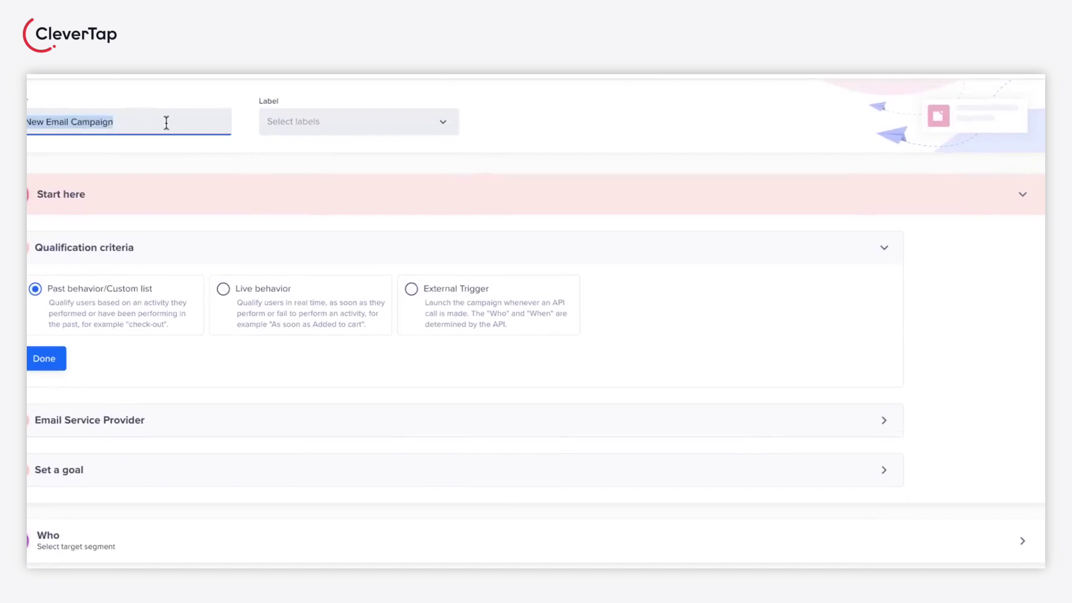
text(Travel Promotions)
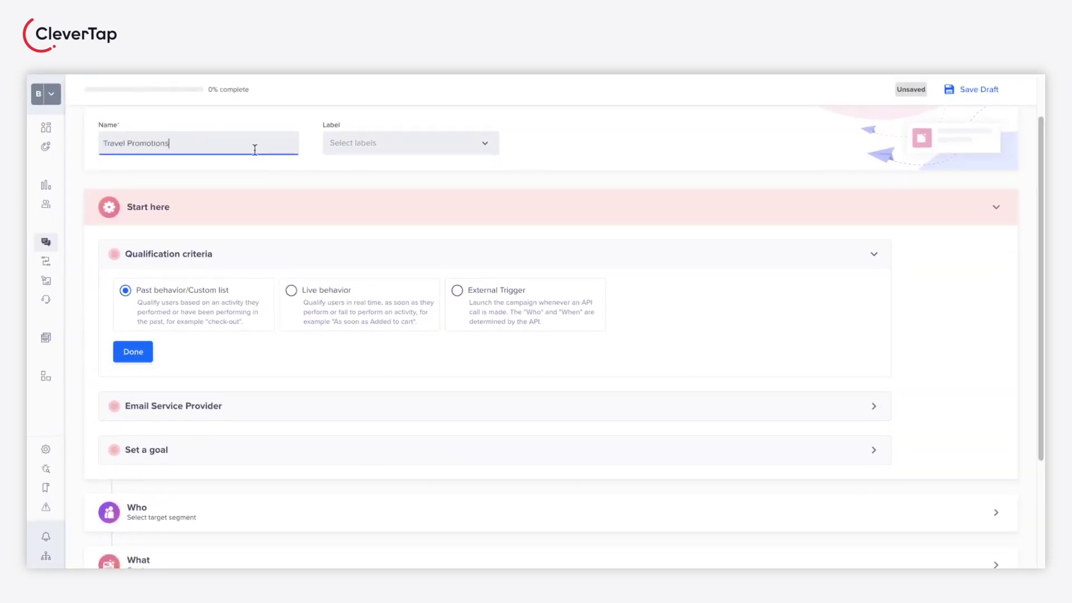
scroll(257, 187, down, 1)
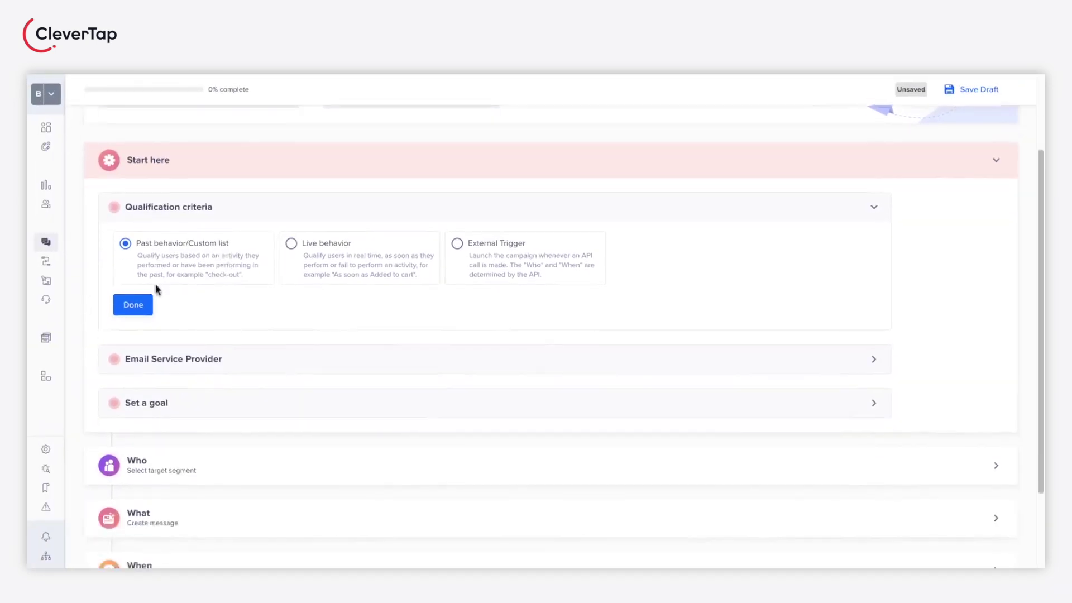
click(135, 305)
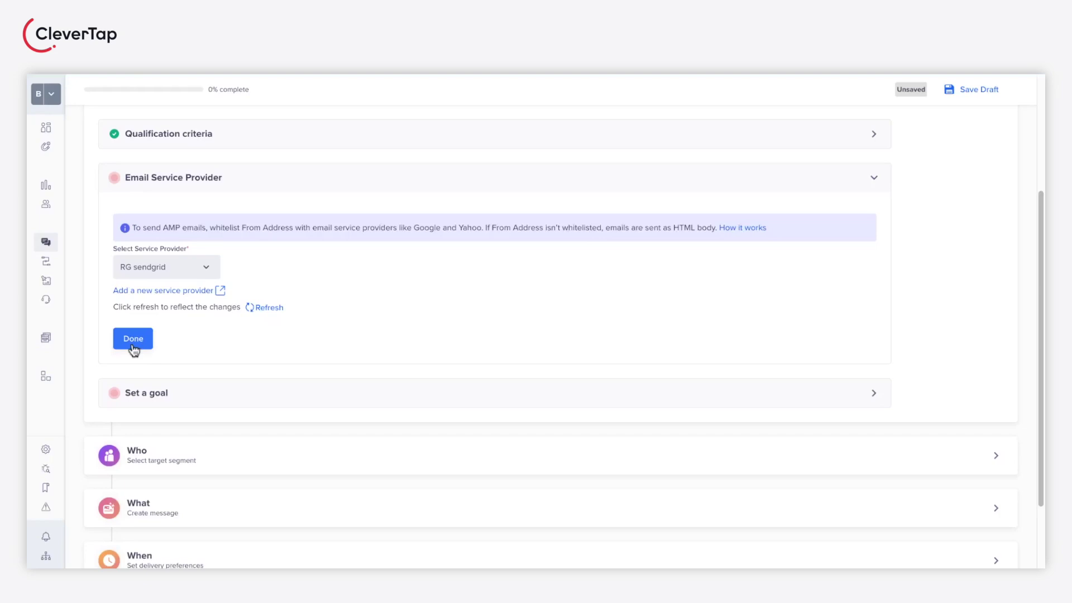
click(134, 340)
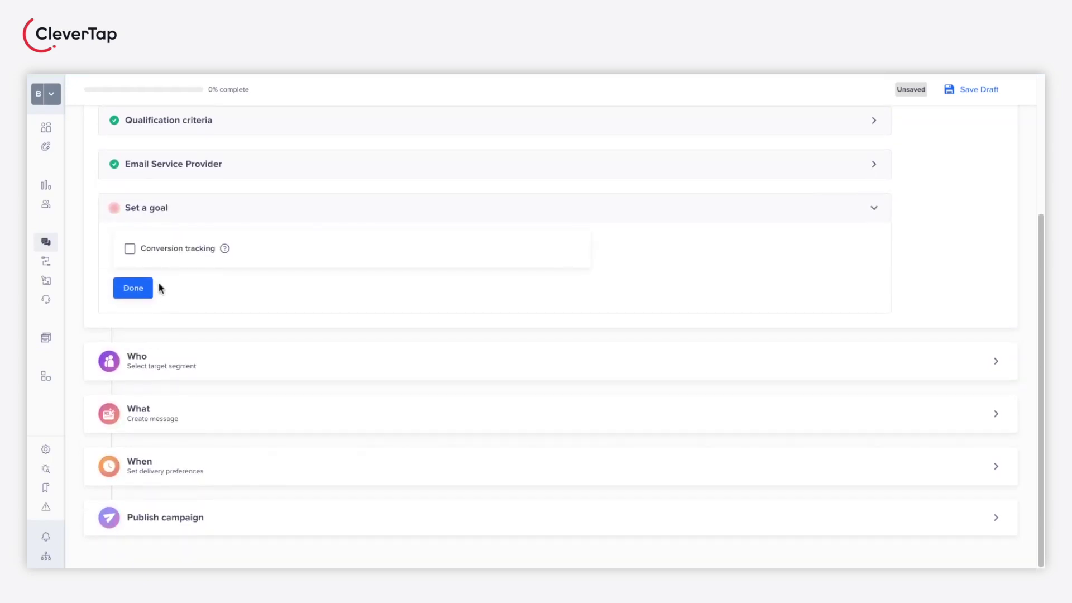
Enable conversion tracking on the Charged event and finish the Start here step
click(130, 248)
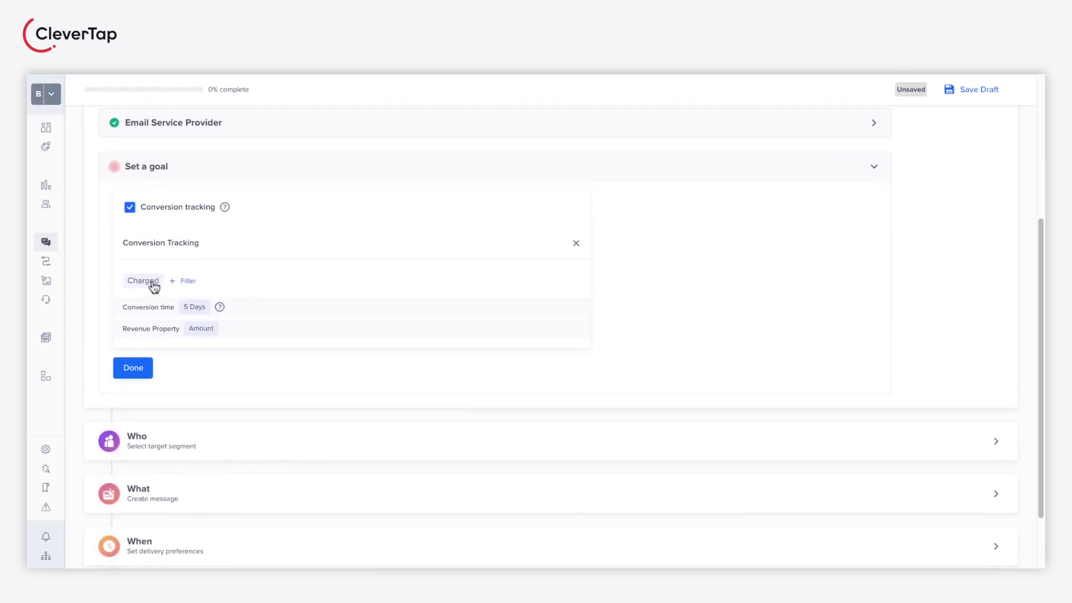
click(153, 287)
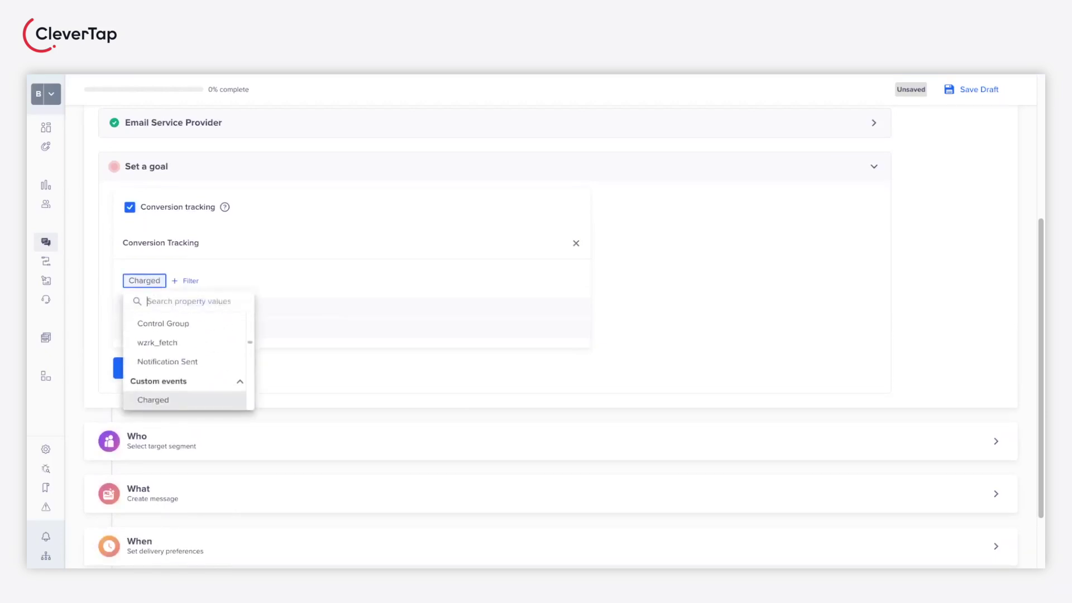
text(char)
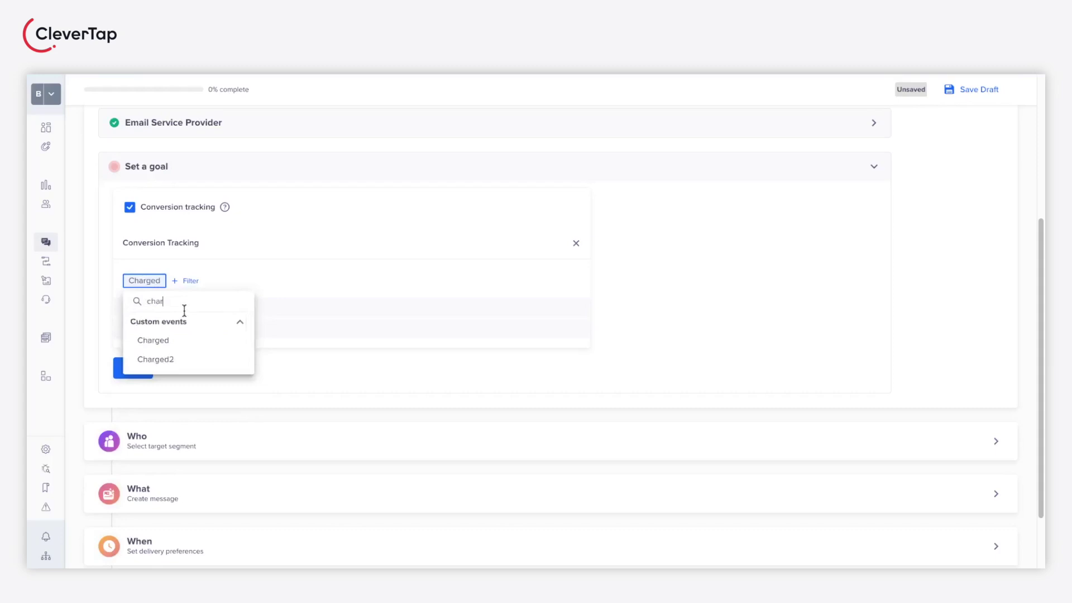
click(178, 340)
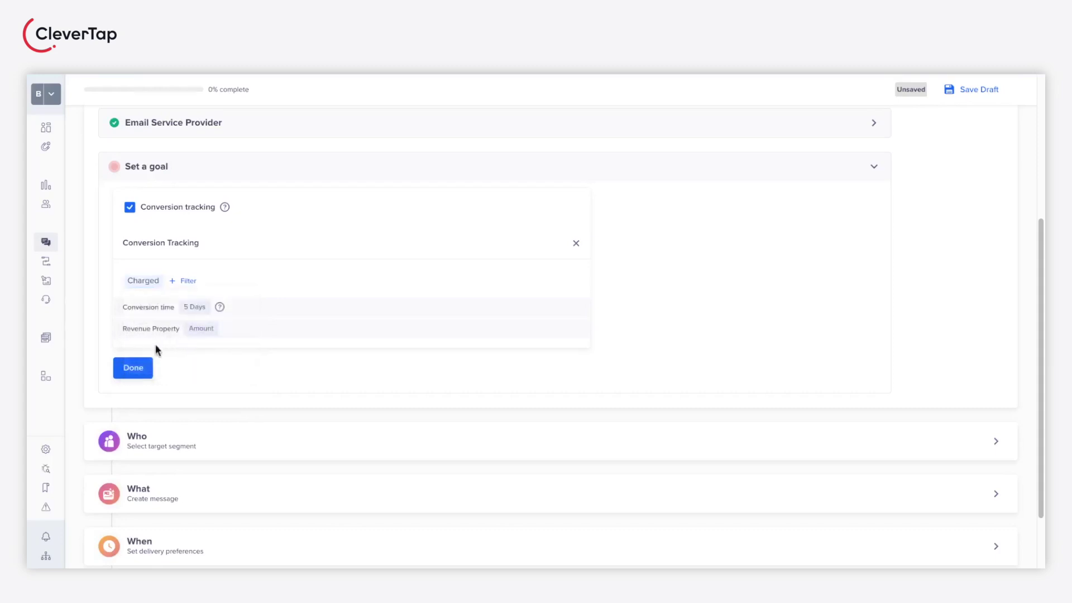
click(134, 368)
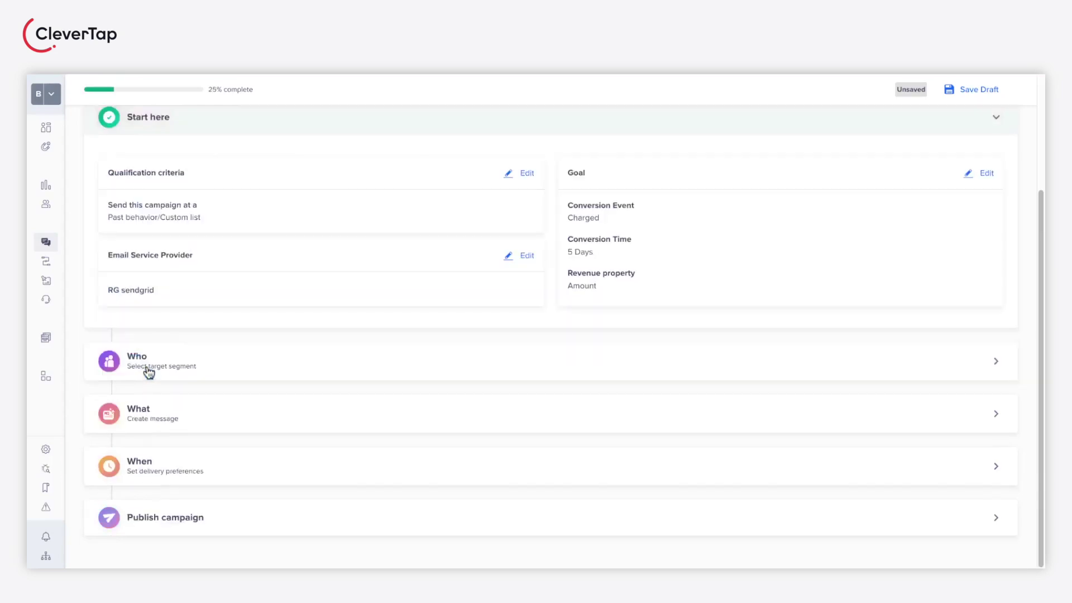
Add a Who condition on the Flight Booked event to the target segment
click(147, 372)
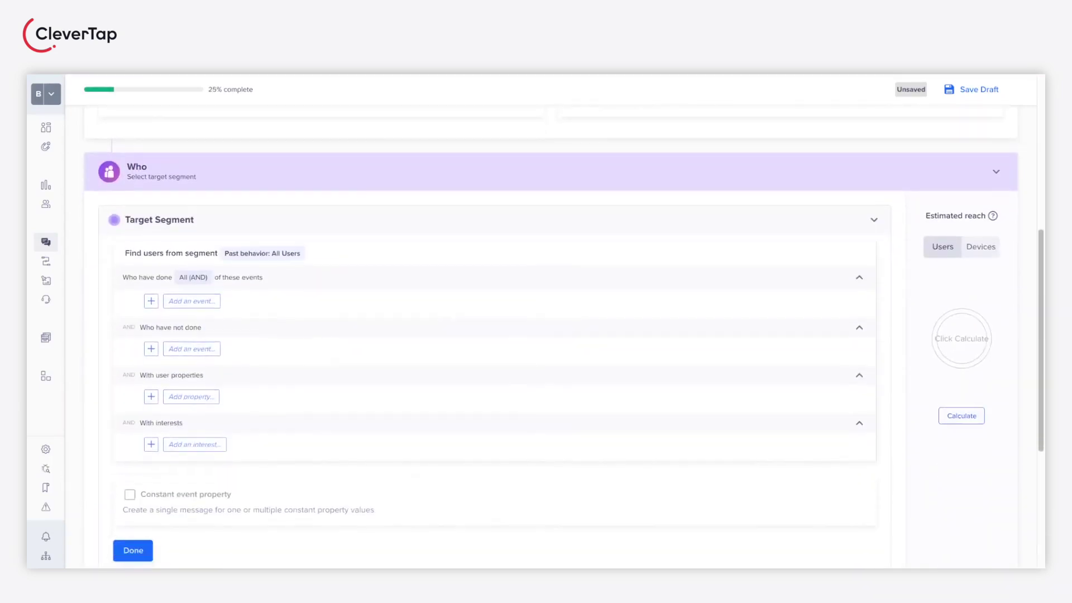
click(189, 303)
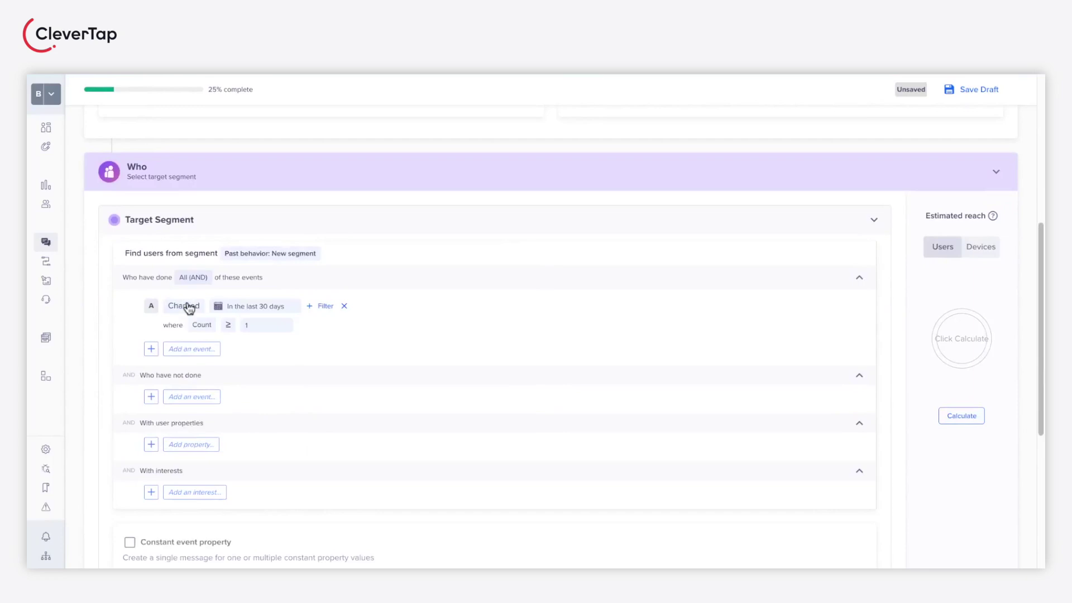
click(190, 307)
text(fligh)
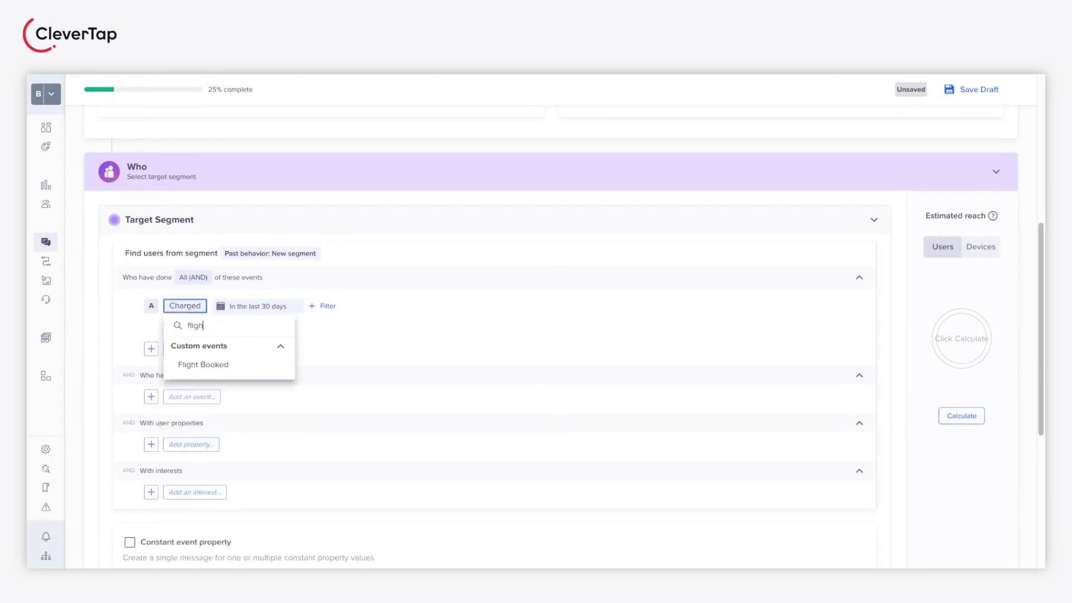
click(205, 364)
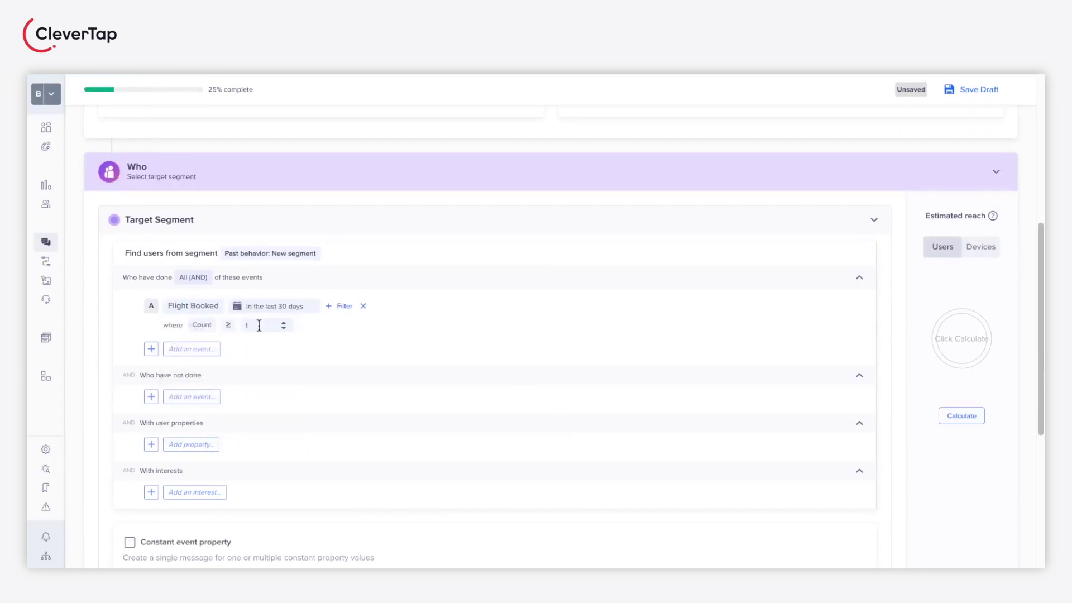
Set the Flight Booked time range to the last 3 months and apply it
click(288, 310)
click(381, 317)
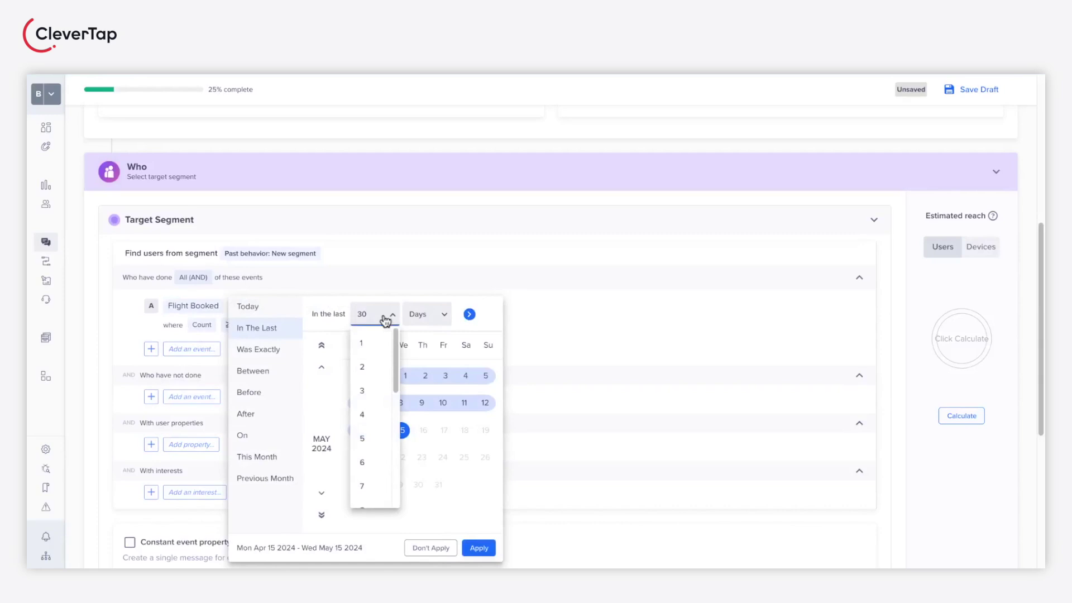
click(362, 390)
click(427, 314)
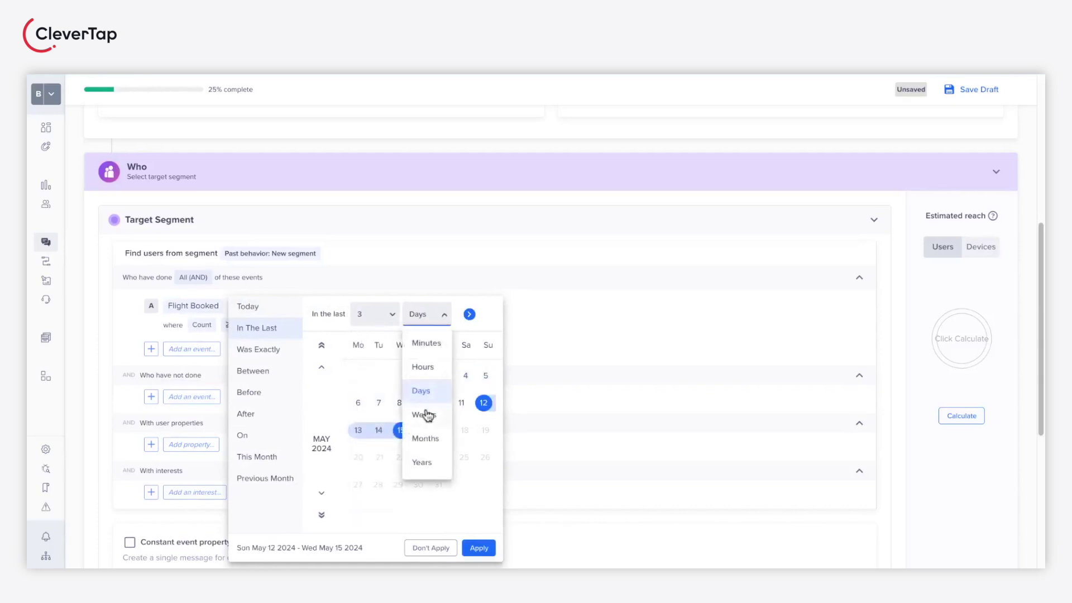
click(423, 438)
click(475, 547)
scroll(397, 428, down, 3)
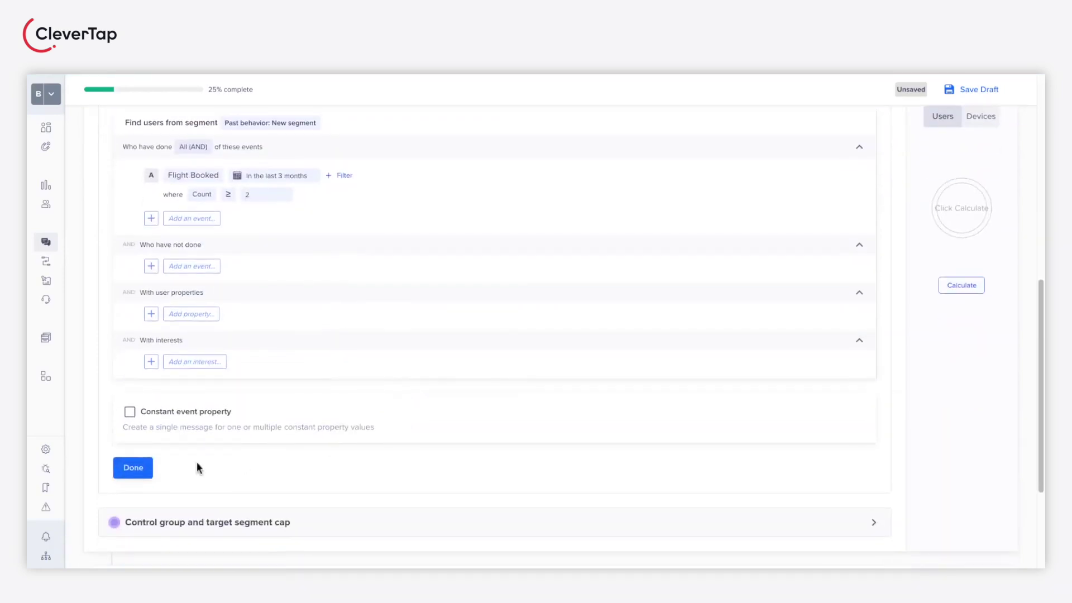
Confirm the segment and cap sending at a 3000-user target segment, keeping the 5% control group
click(201, 523)
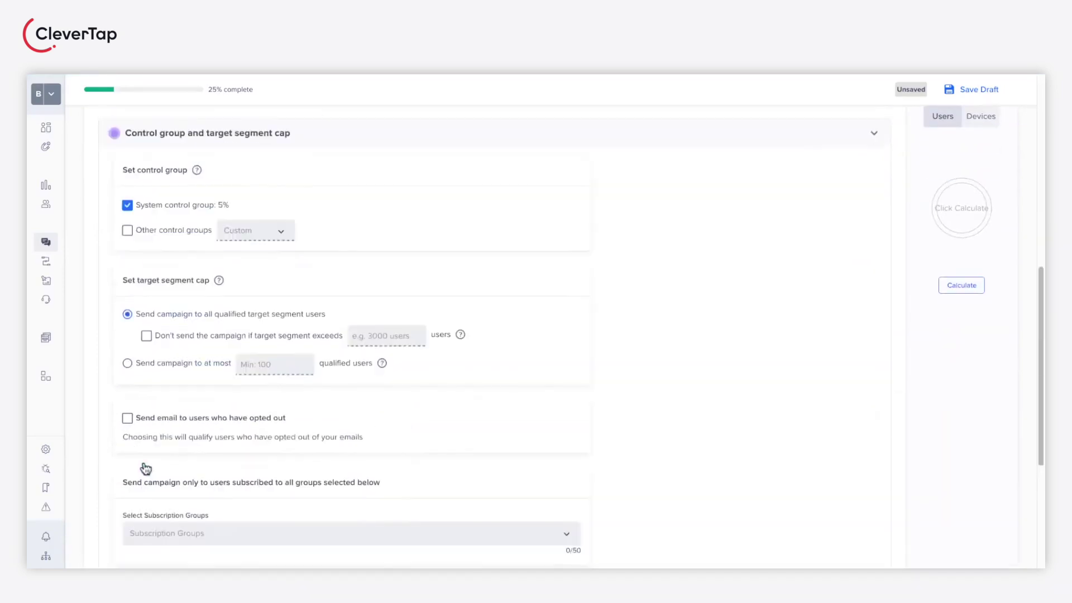
click(172, 323)
click(383, 320)
text(3000)
scroll(190, 476, down, 2)
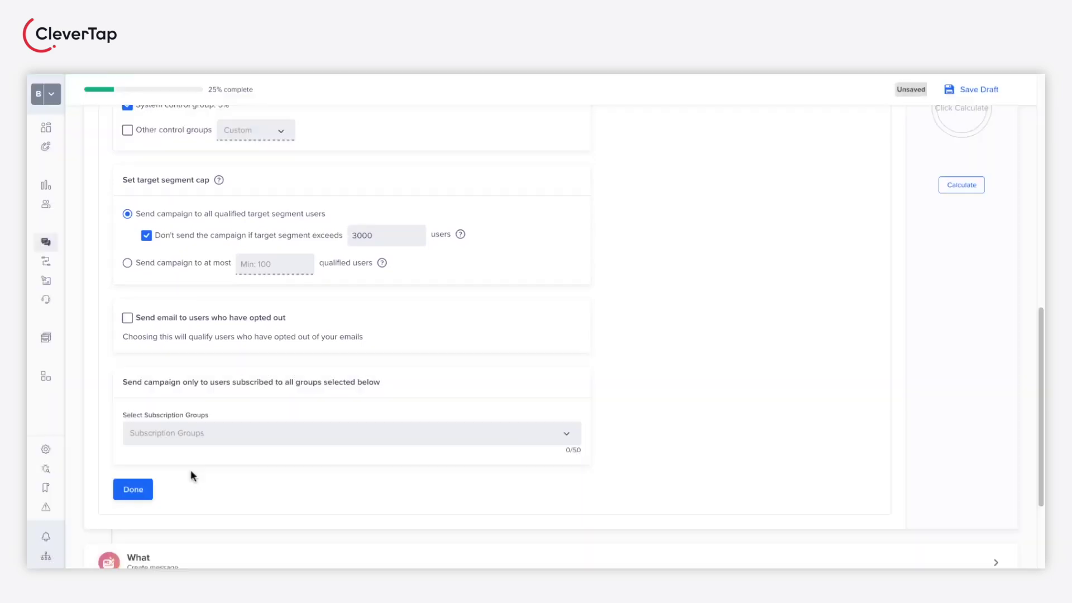
click(138, 489)
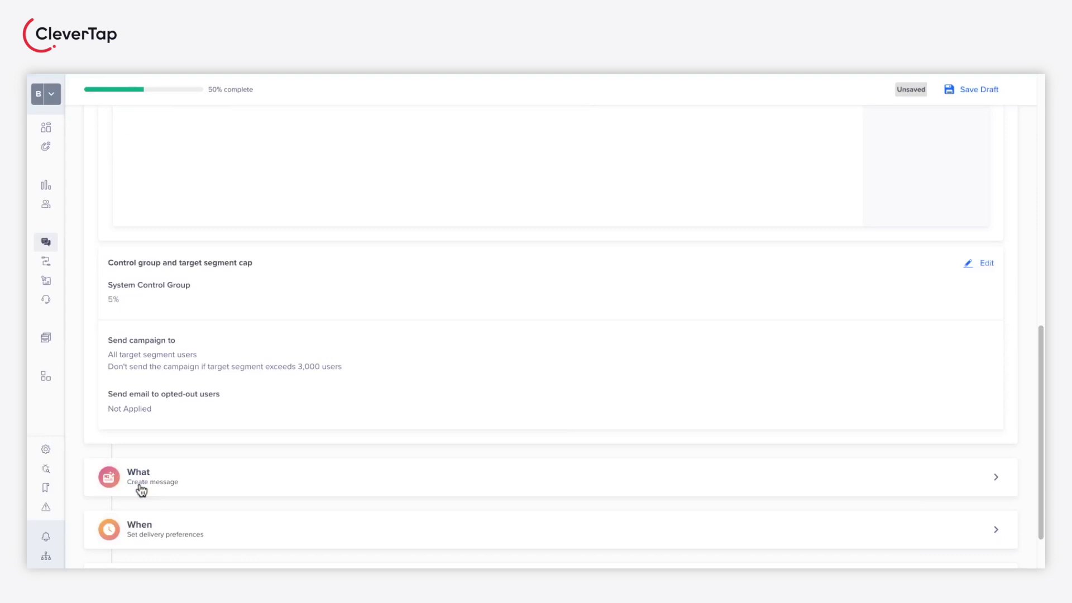
scroll(225, 398, down, 1)
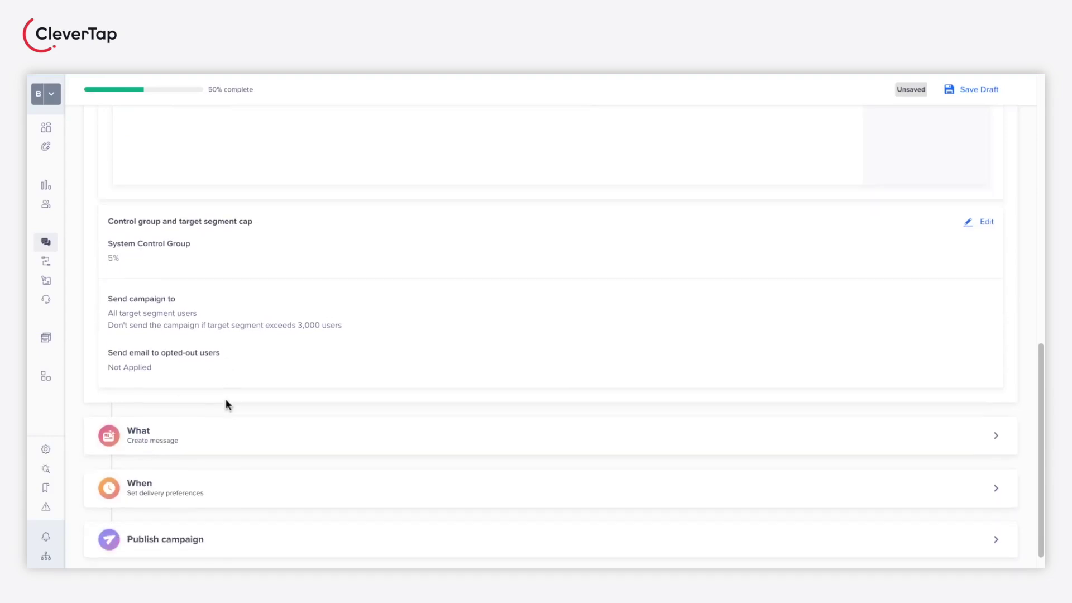
scroll(226, 398, down, 1)
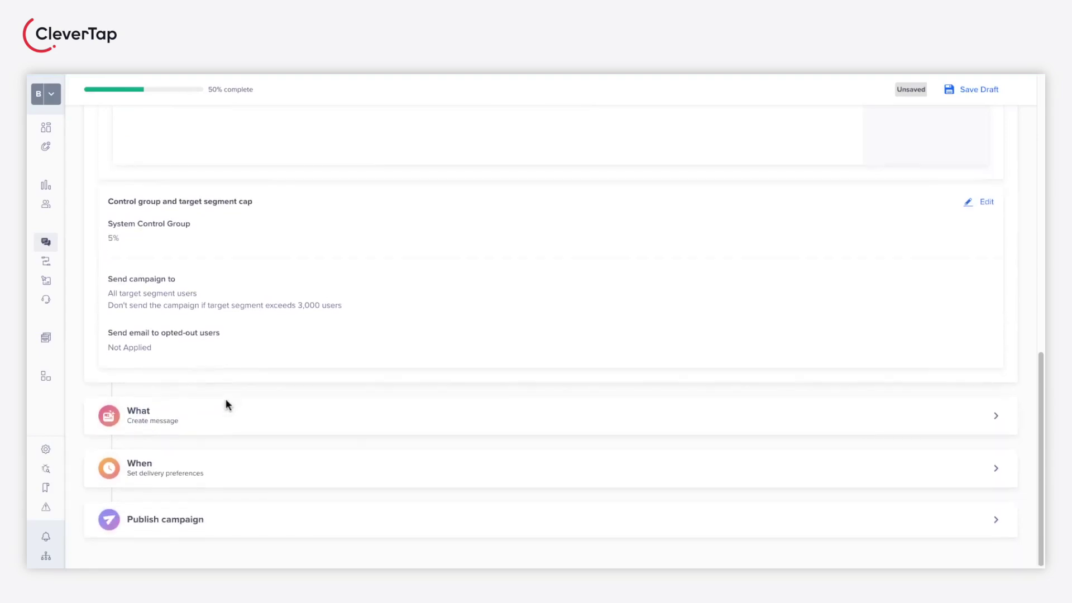
Start the message from the AMP 'Email with drag and drop' template
click(171, 416)
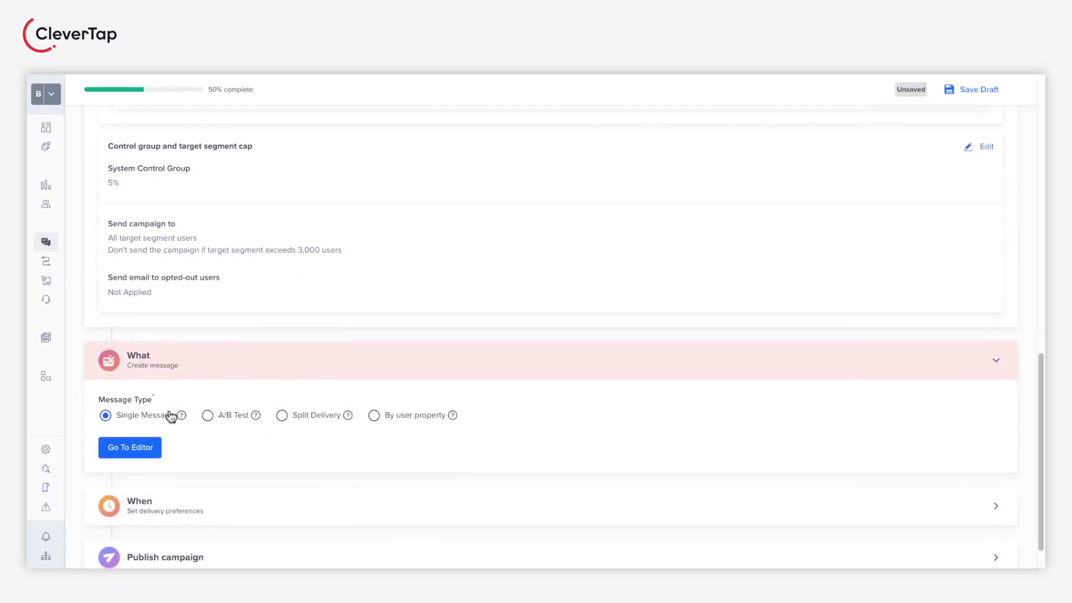
click(149, 449)
scroll(144, 447, down, 1)
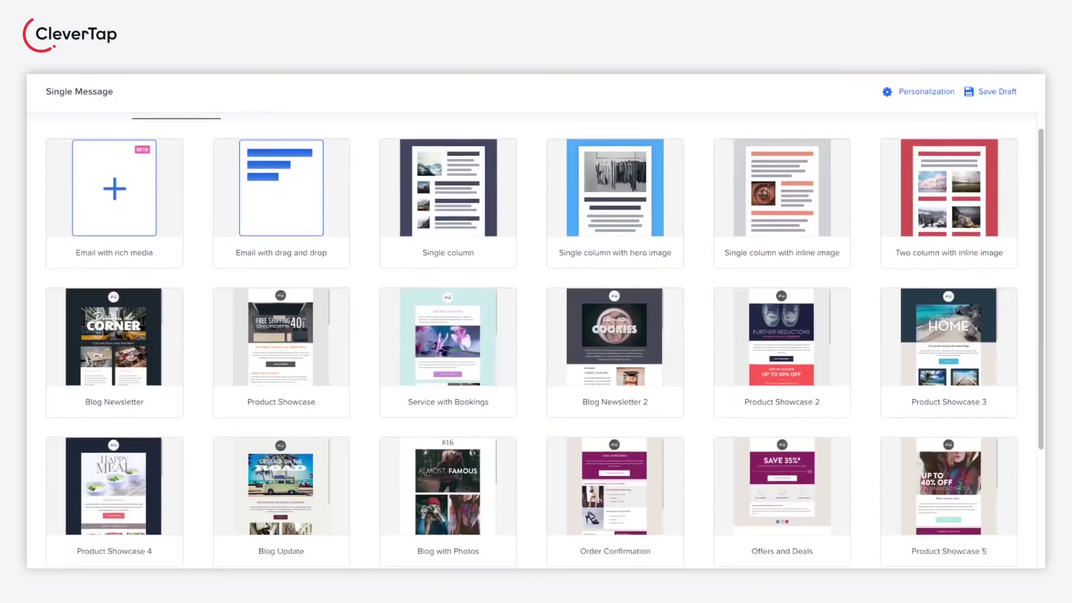
scroll(240, 234, up, 1)
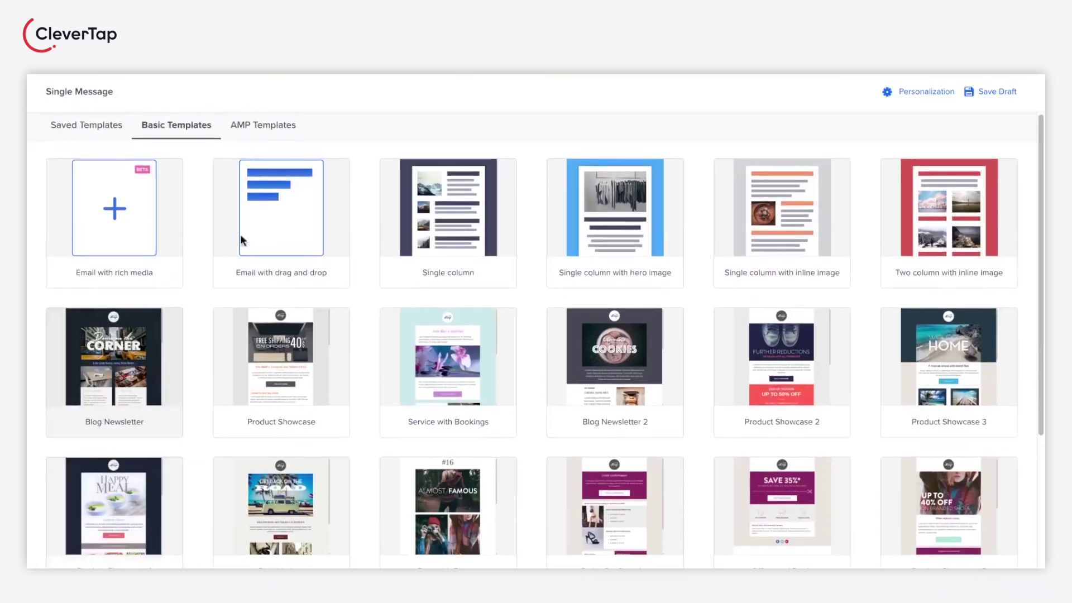
click(263, 130)
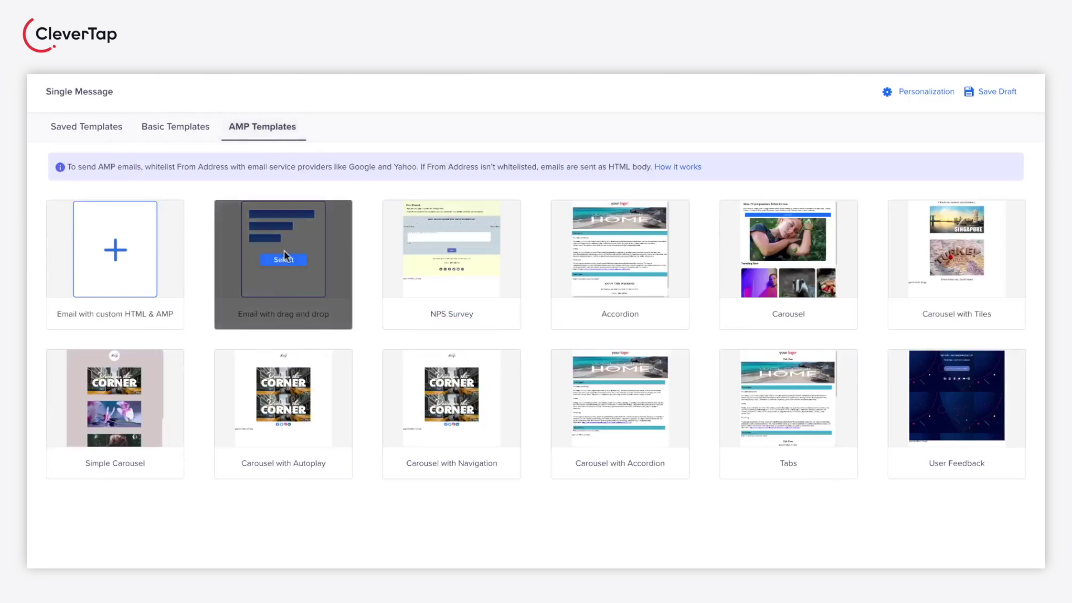
click(285, 257)
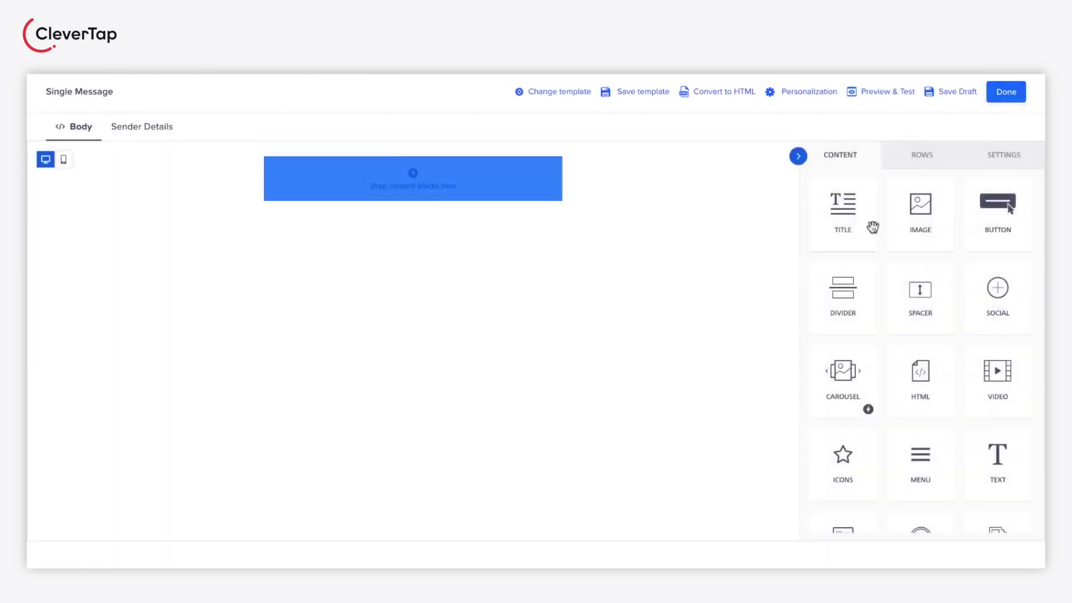
Drag a carousel, a button and an image block onto the email canvas
drag(843, 371, 414, 181)
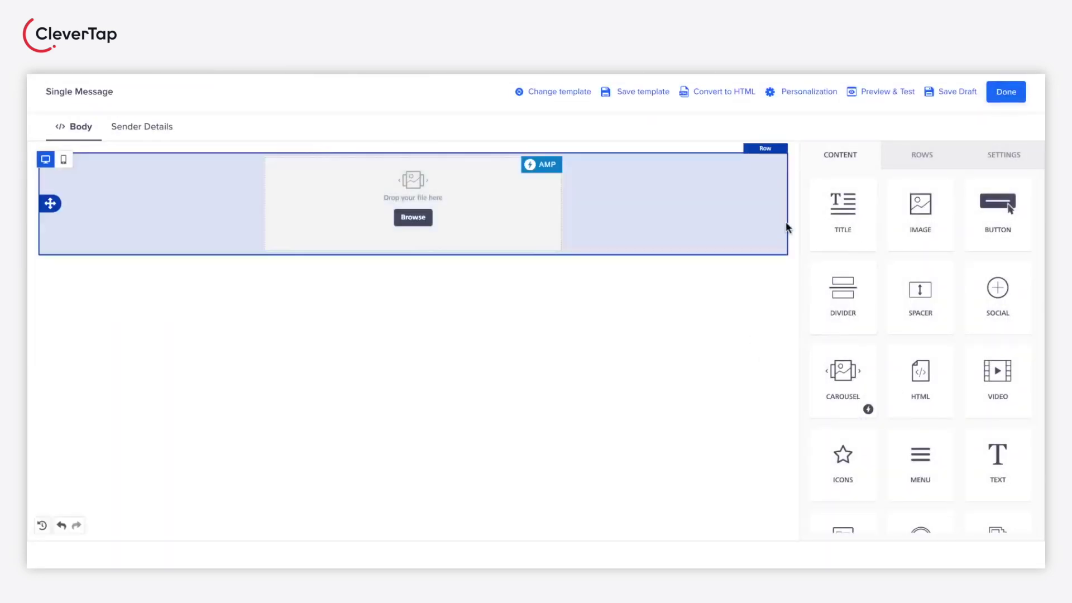
drag(998, 209, 413, 285)
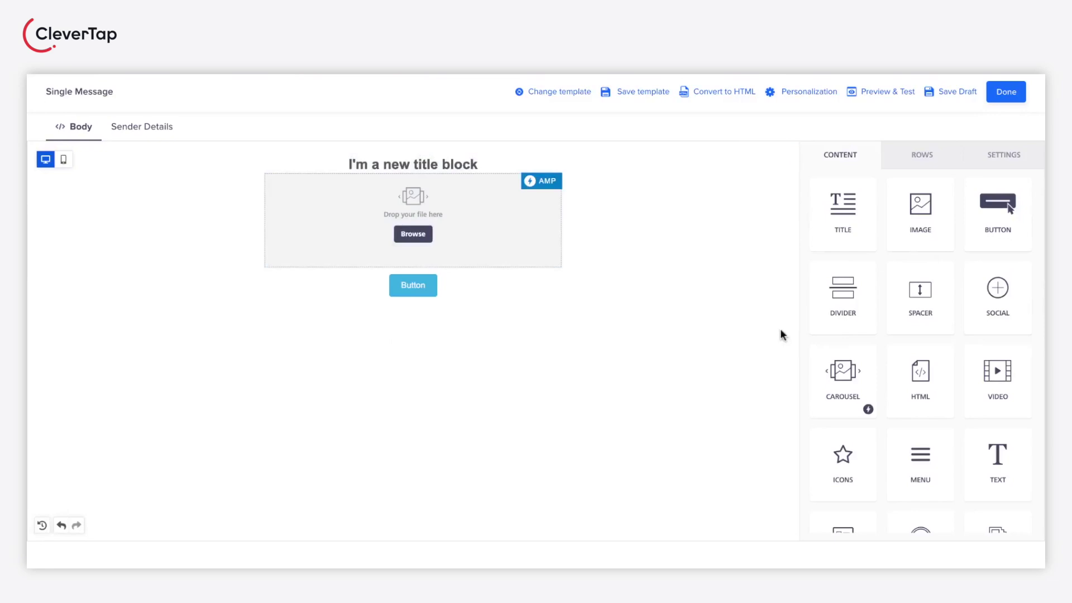
drag(920, 214, 531, 291)
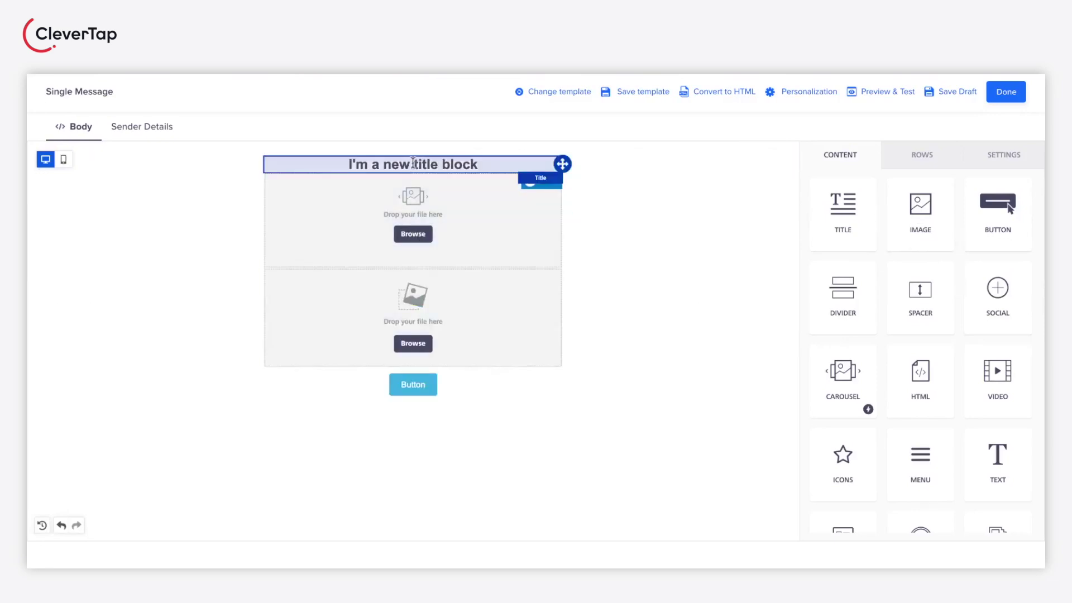
Replace the title with 'Plan Your Vacation Today !!' in the Poppins font
click(413, 165)
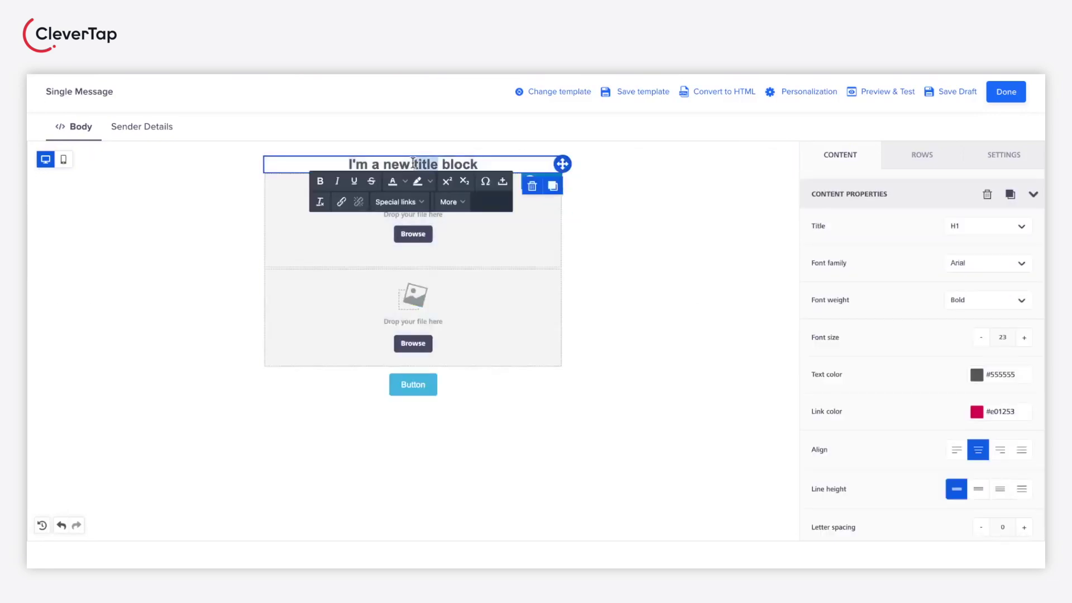
key(ctrl+a)
text(Plan Your Vacation Today !!)
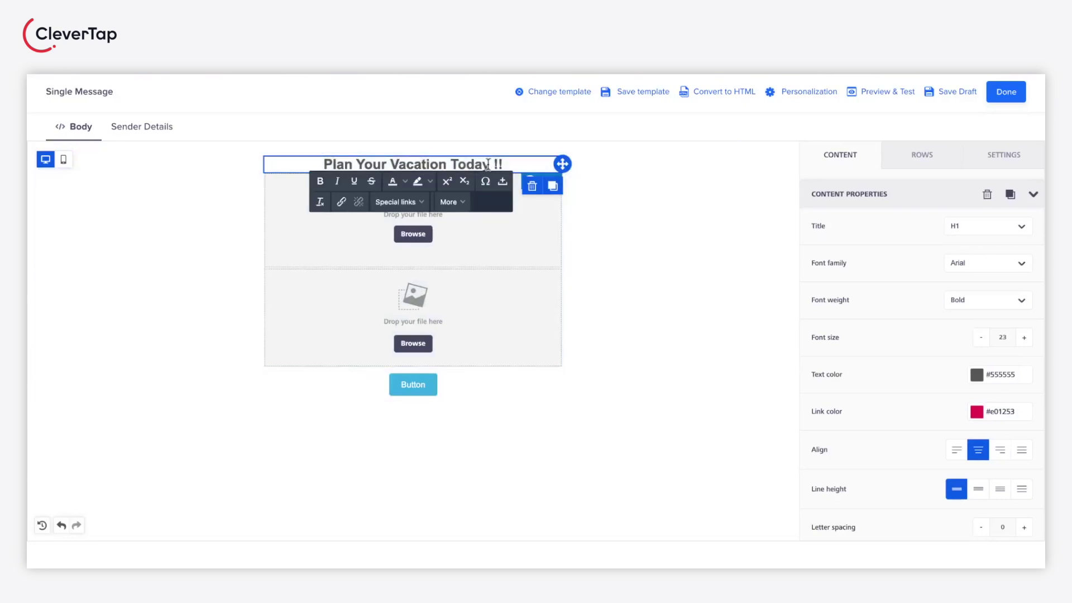
click(989, 263)
click(997, 366)
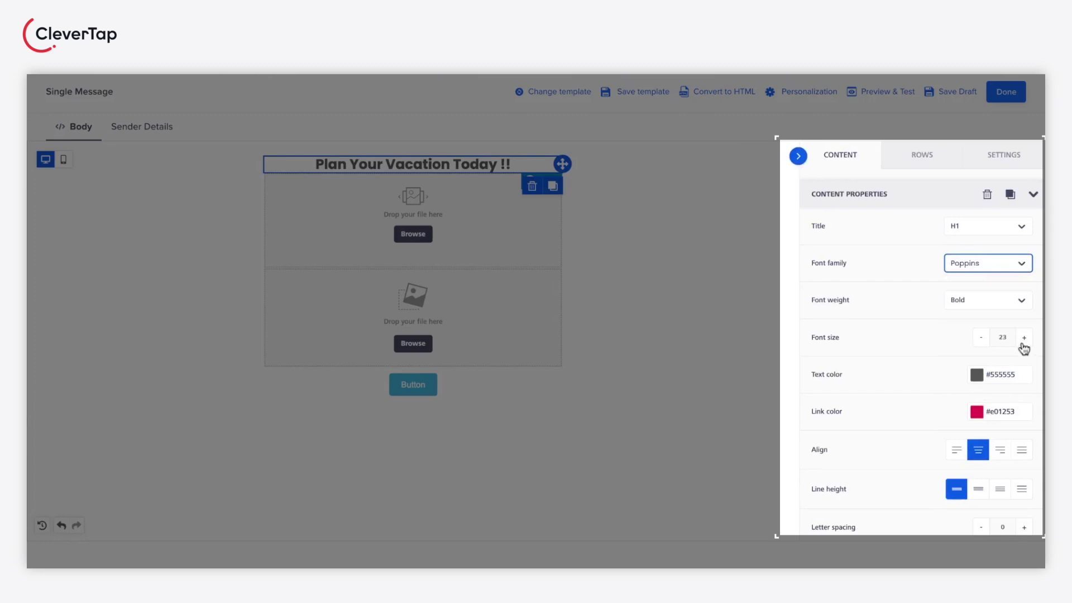
Enlarge the title to size 37 and left-align it
click(1024, 339)
click(1024, 339)
click(1022, 339)
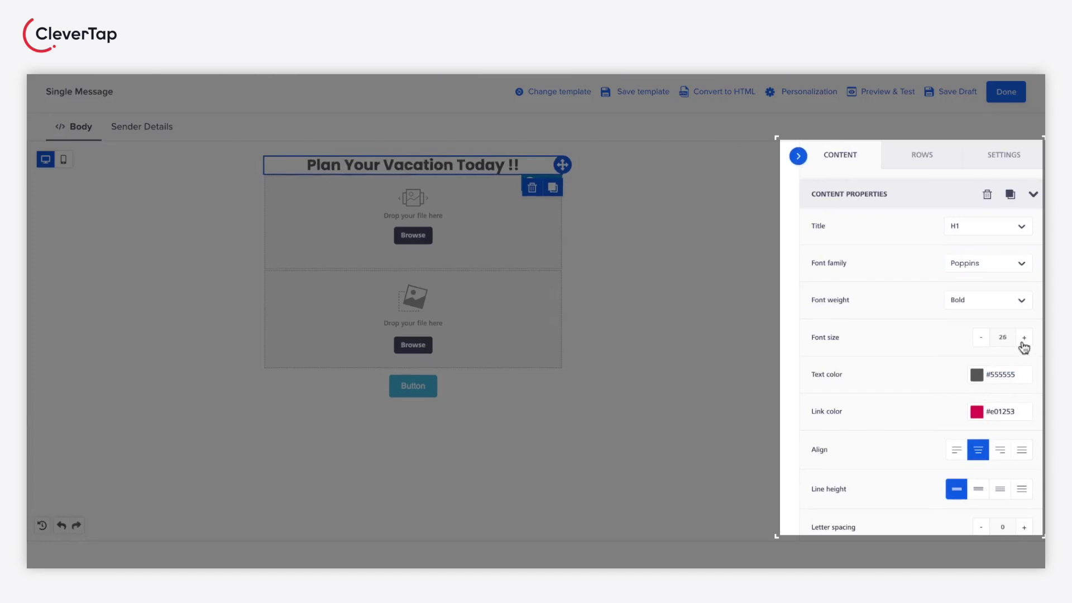
click(1023, 339)
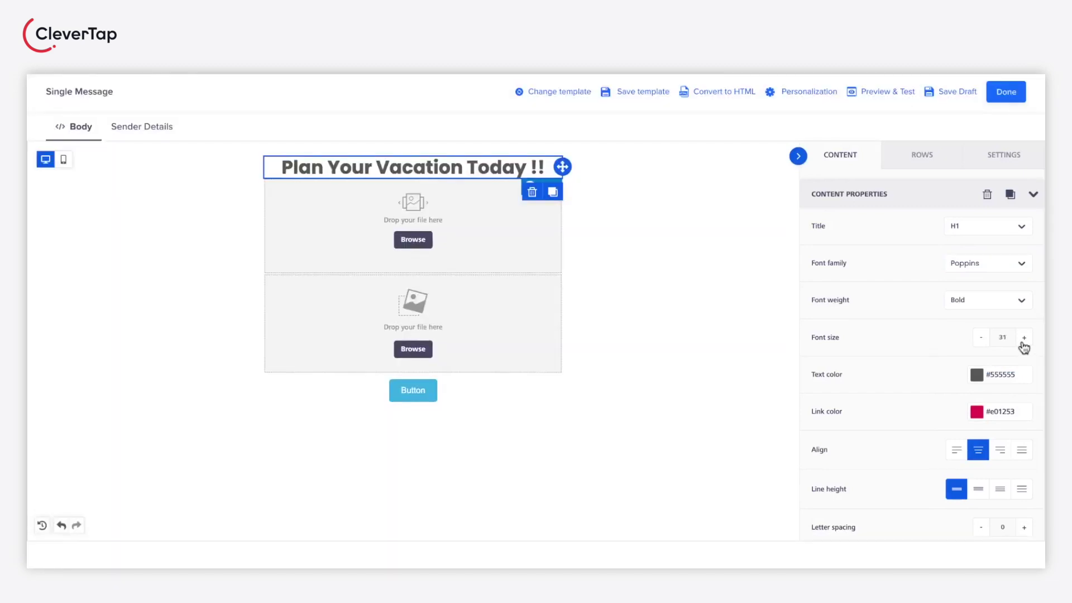
click(1024, 338)
click(1023, 338)
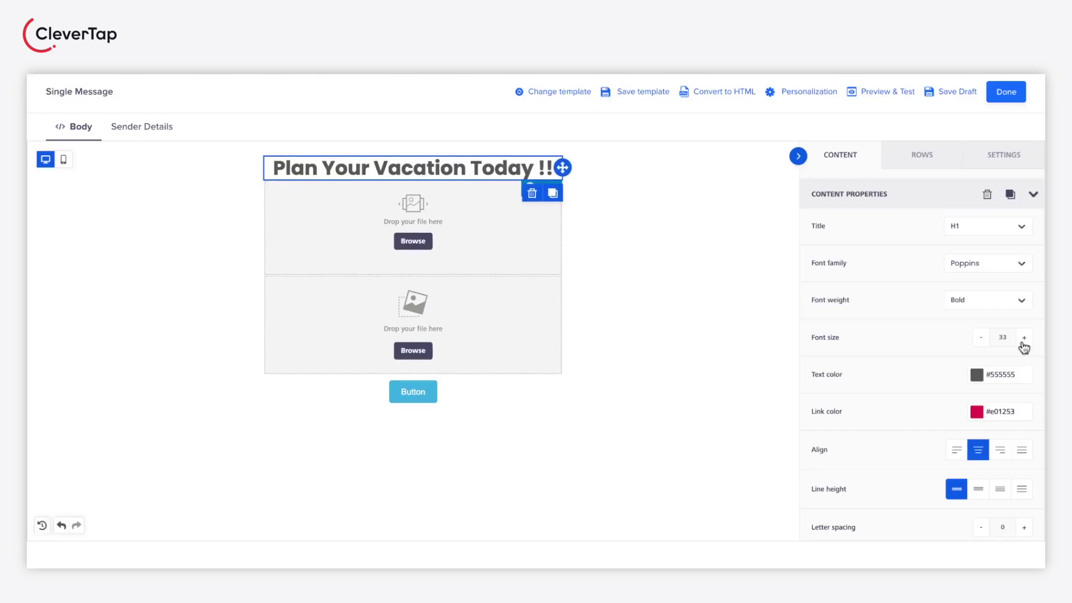
click(1025, 339)
click(1024, 339)
click(413, 184)
click(956, 450)
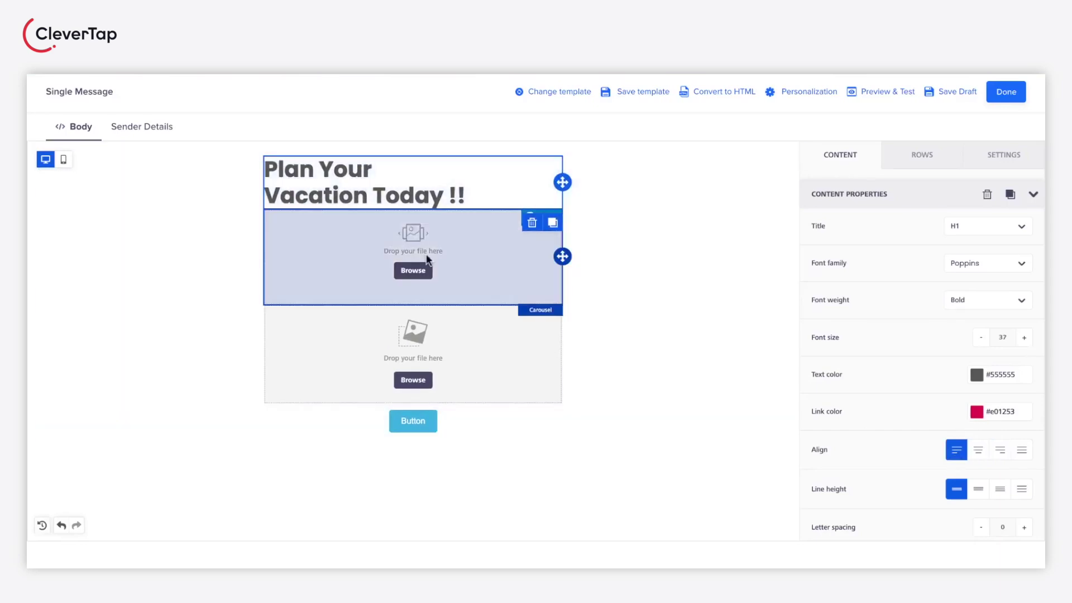
Insert Sydney-v1.png and Paris-v1.png as the first two carousel slides
click(415, 270)
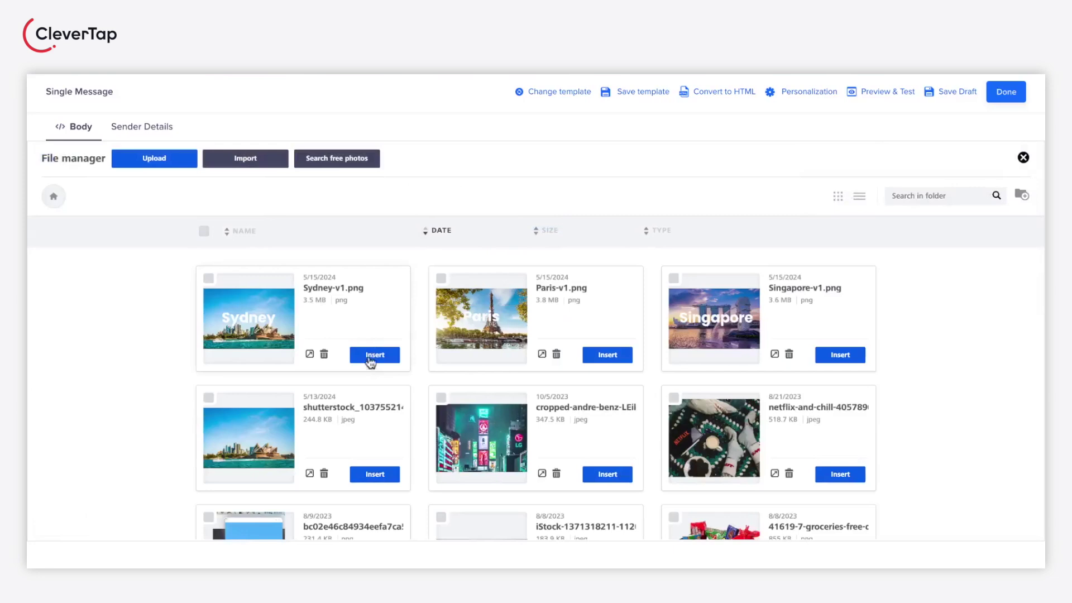
click(209, 279)
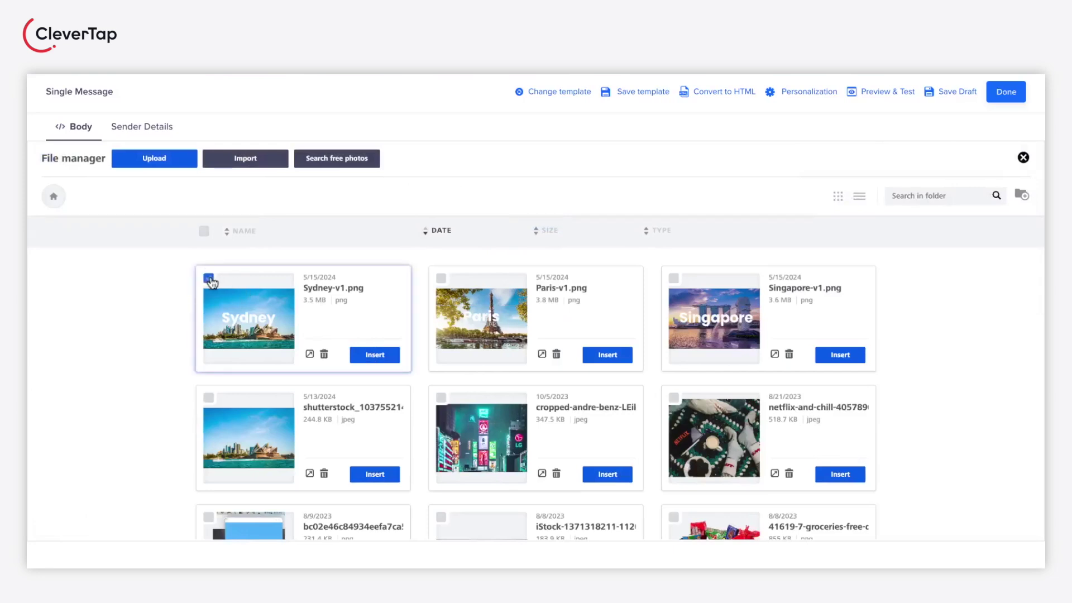
click(375, 357)
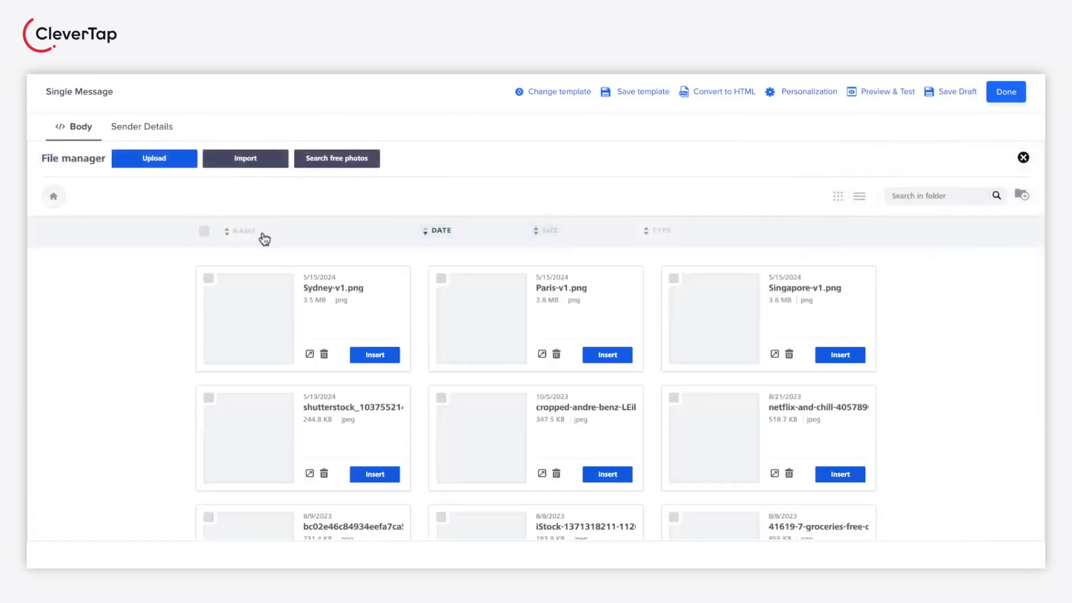
click(442, 280)
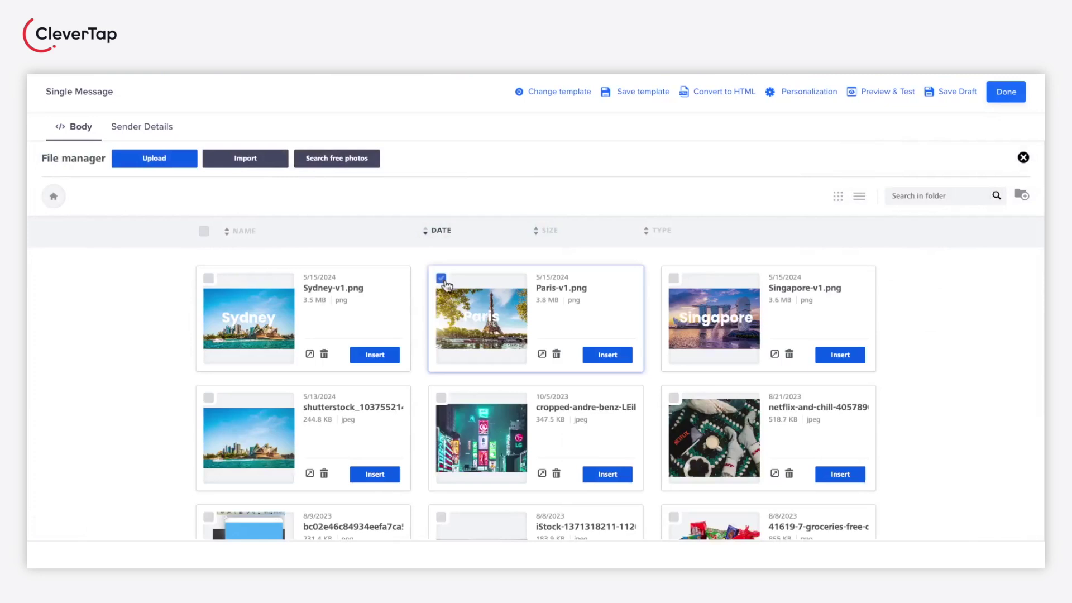
click(610, 355)
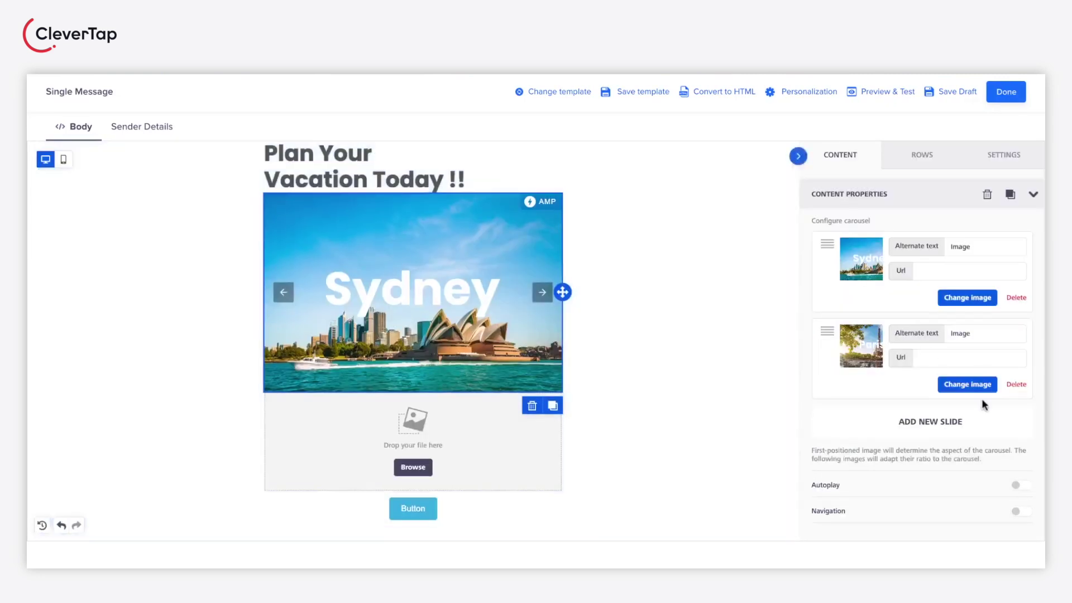
Add a third slide with Singapore-v1.png and preview the carousel slides
click(930, 382)
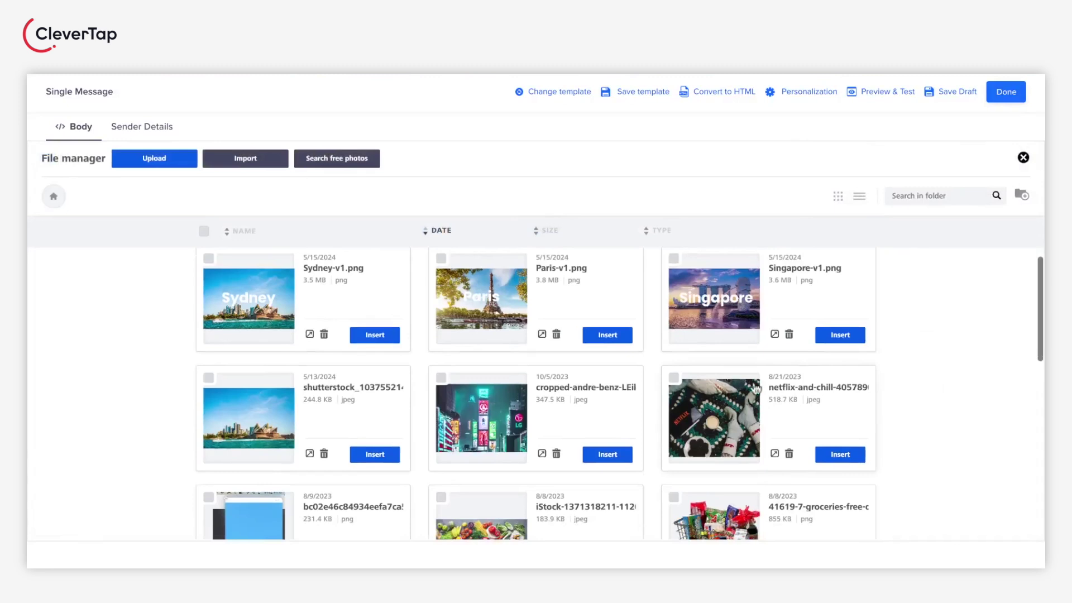
click(674, 258)
click(840, 335)
click(543, 293)
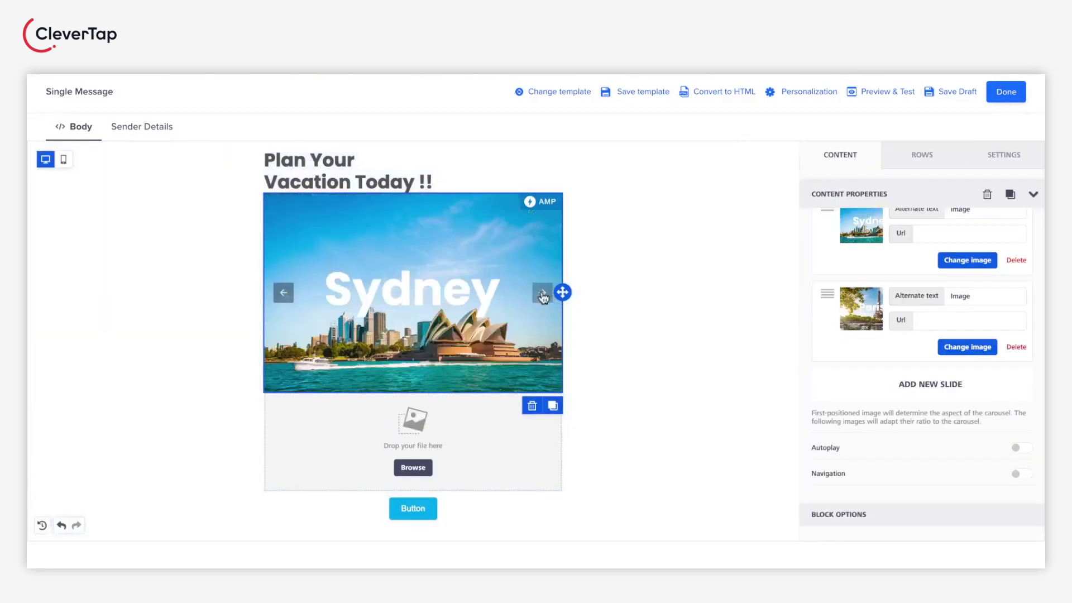
click(543, 293)
click(543, 293)
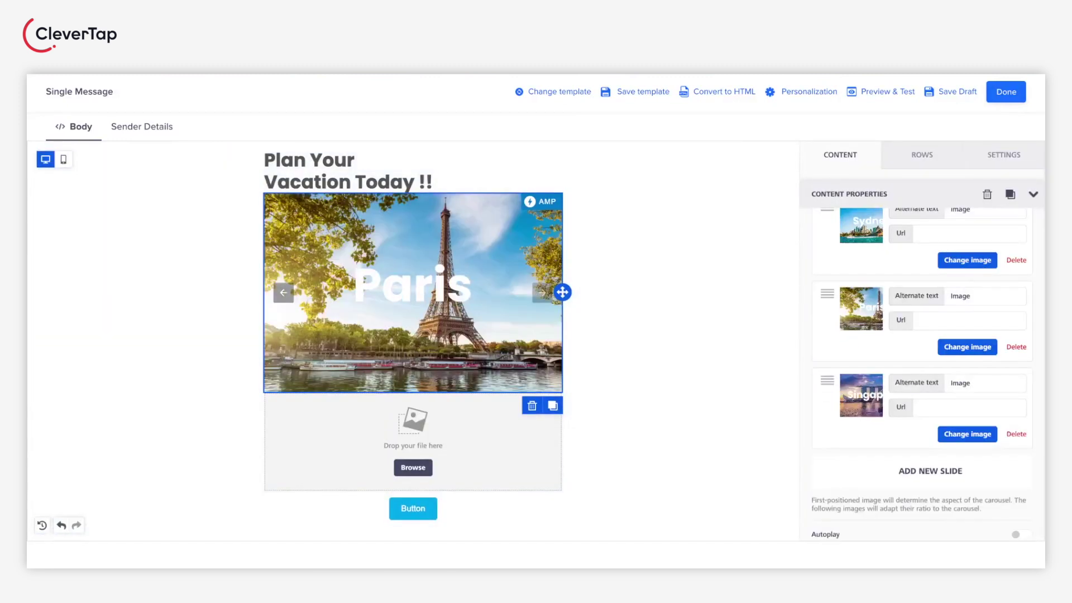
click(494, 171)
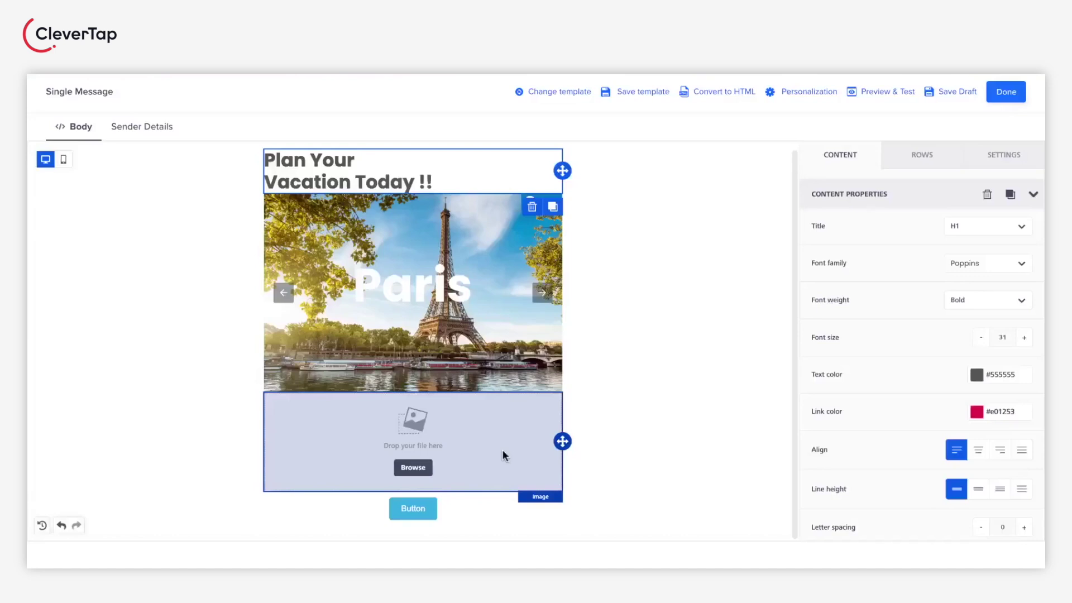
Insert Paris-v1-min.png into the image block and hide it on AMP
click(503, 453)
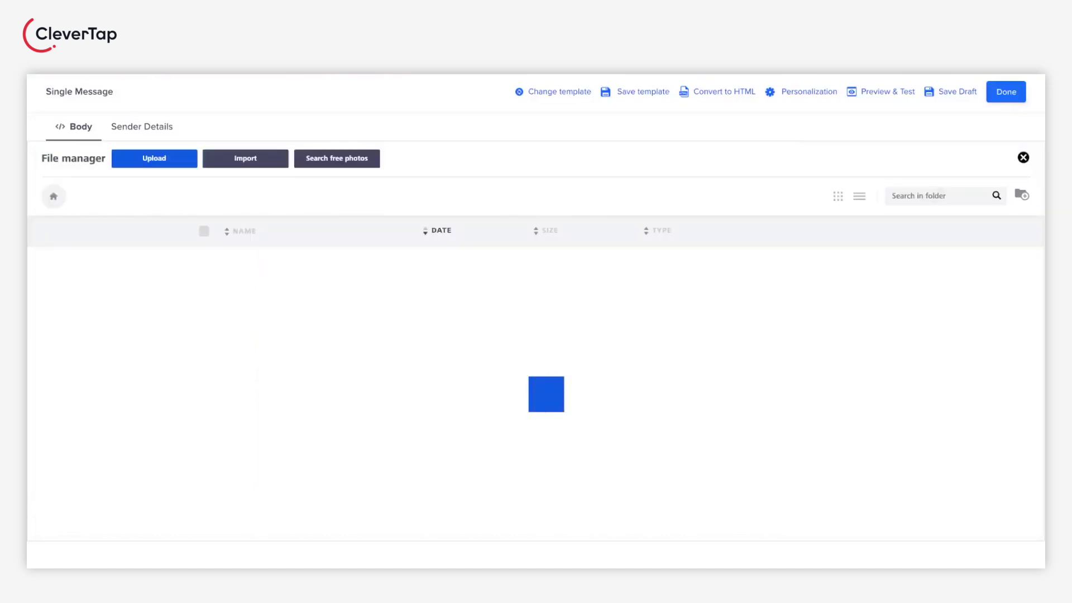
scroll(443, 360, down, 2)
click(442, 358)
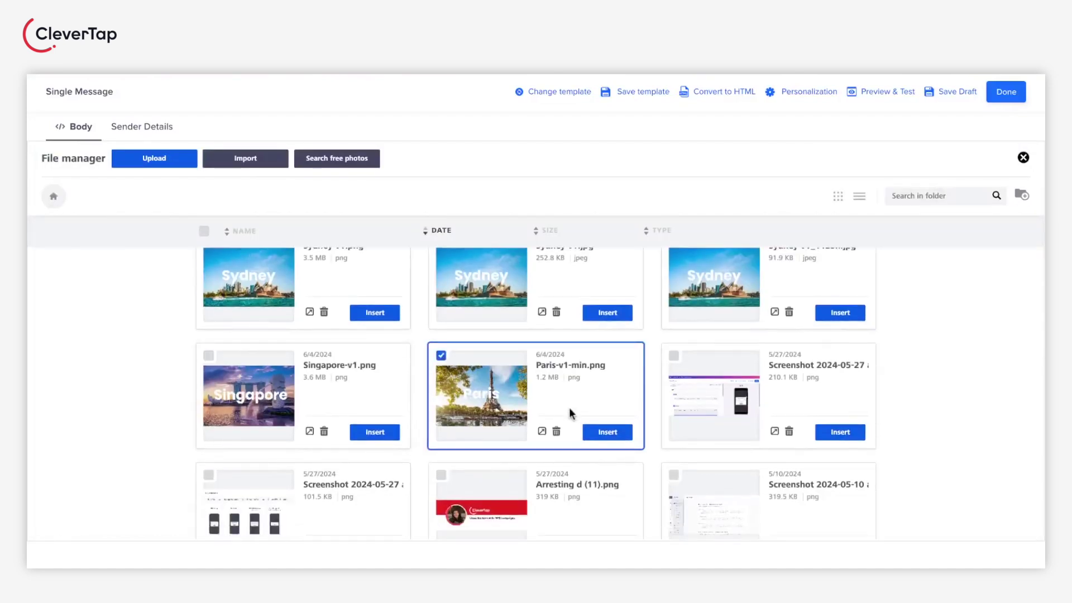
click(607, 432)
scroll(609, 437, down, 2)
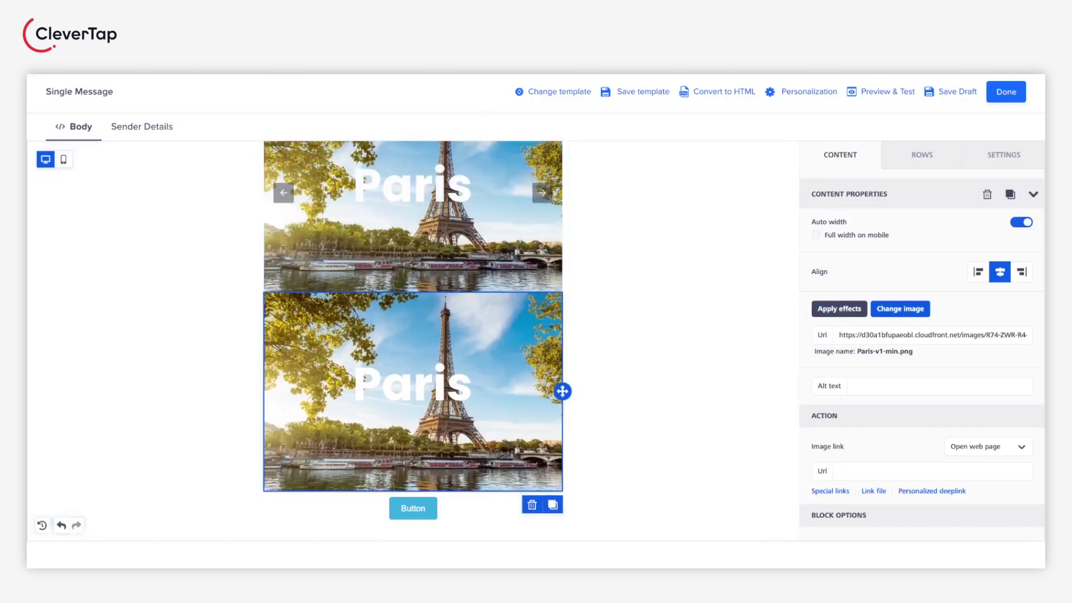
scroll(826, 488, down, 3)
scroll(827, 489, down, 1)
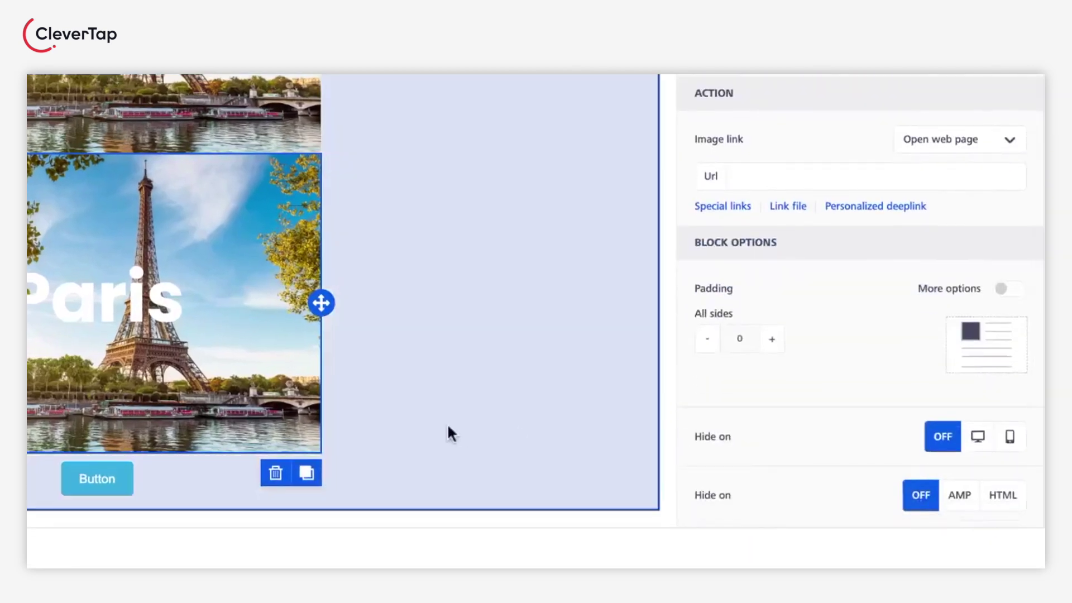
click(960, 503)
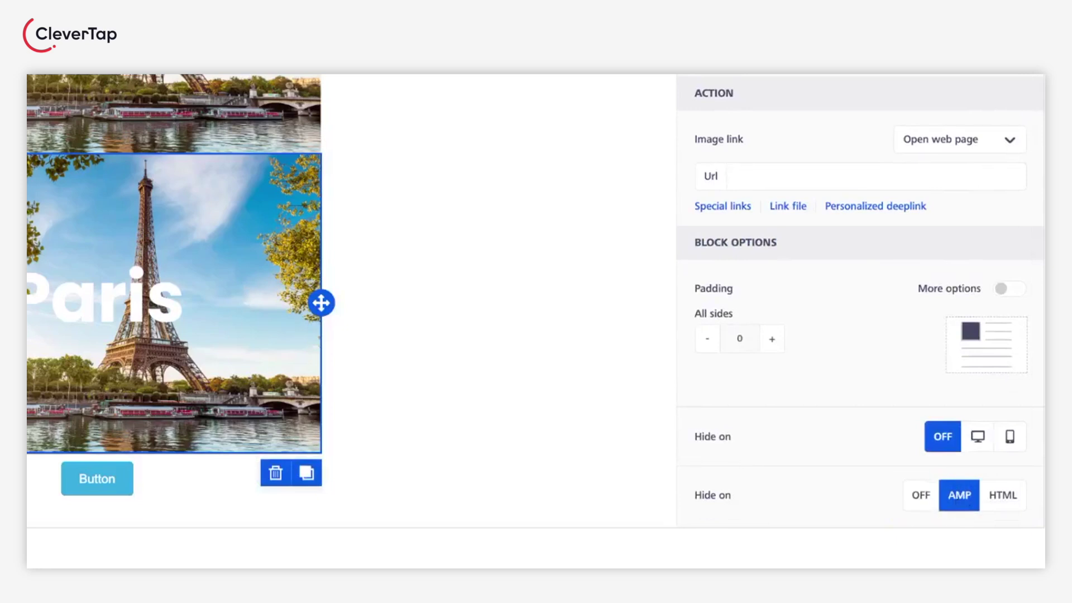
scroll(779, 221, up, 3)
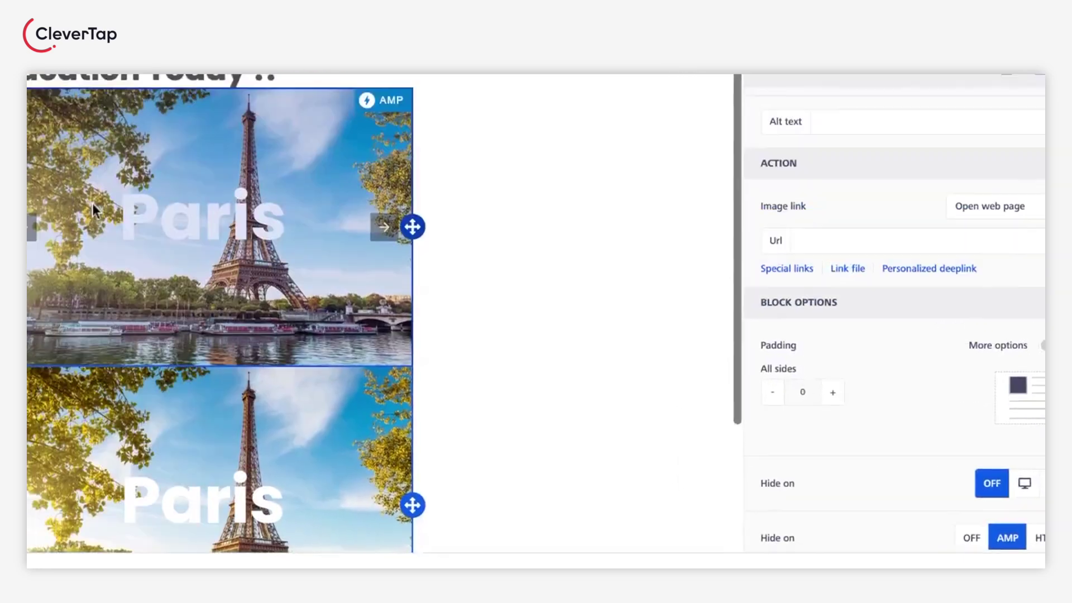
scroll(557, 368, down, 1)
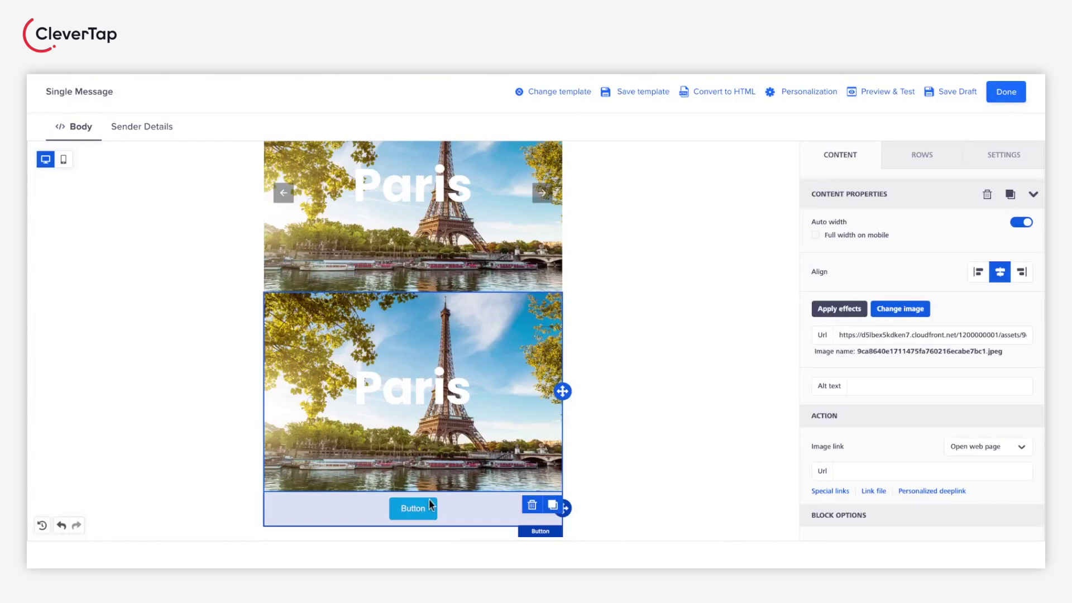
Relabel the call-to-action button to 'Book Your Flight Now!'
click(409, 515)
double_click(411, 511)
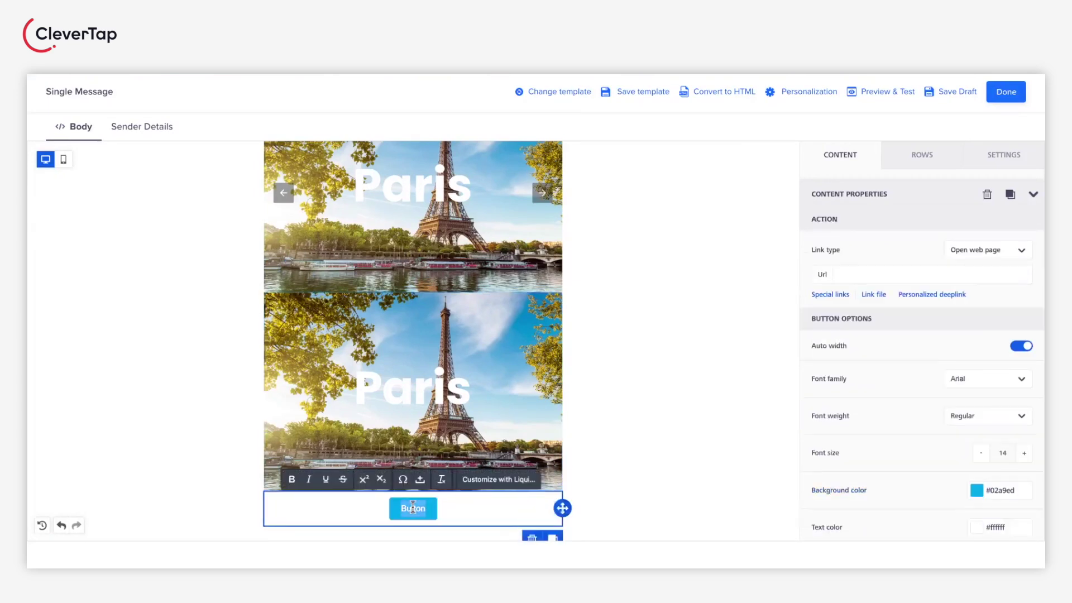
key(BackSpace)
text(Book Your Flight Now!)
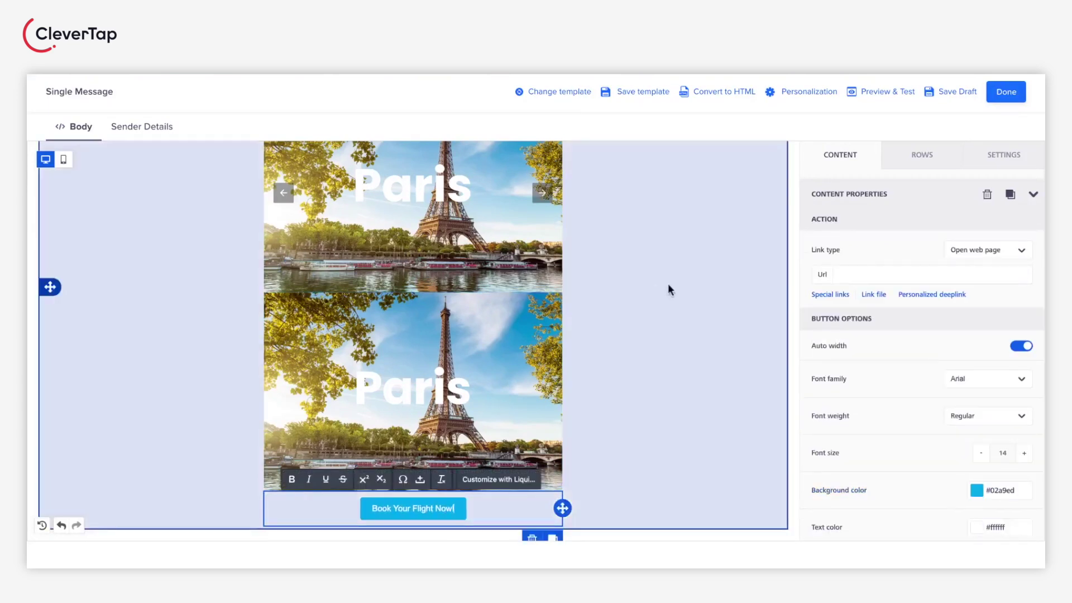
click(668, 290)
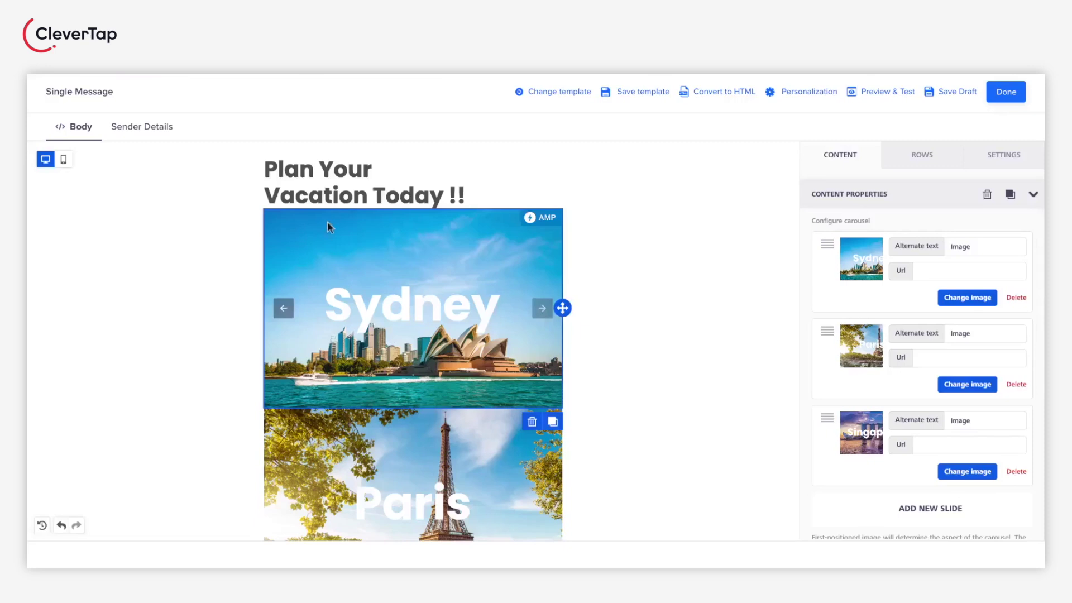
Switch to Sender Details and select the Subject field
click(152, 132)
click(700, 256)
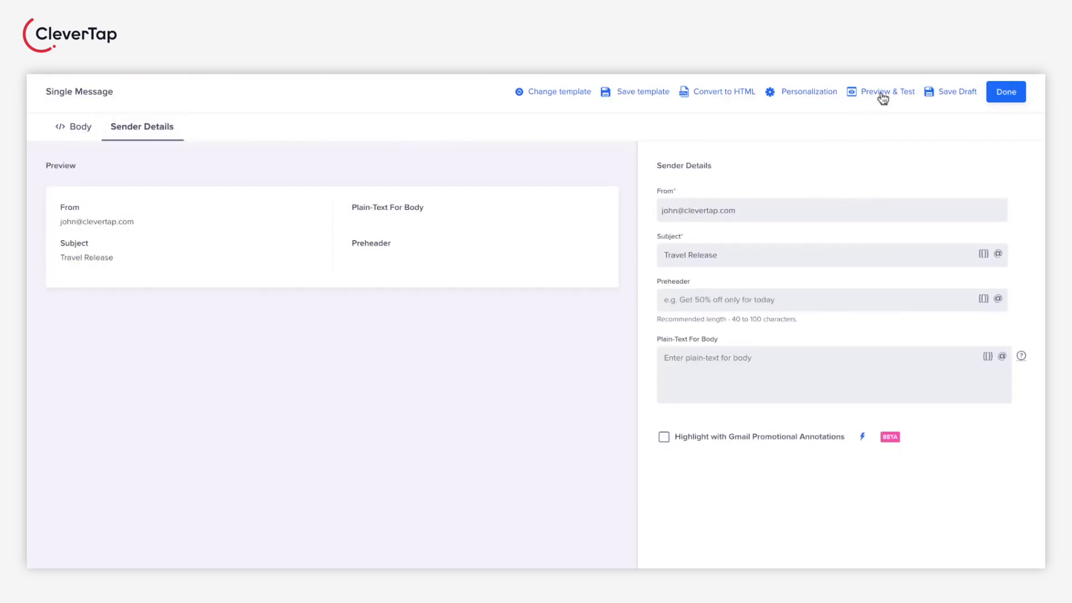
Bring up the Previews and test window for the Travel Release email
click(882, 98)
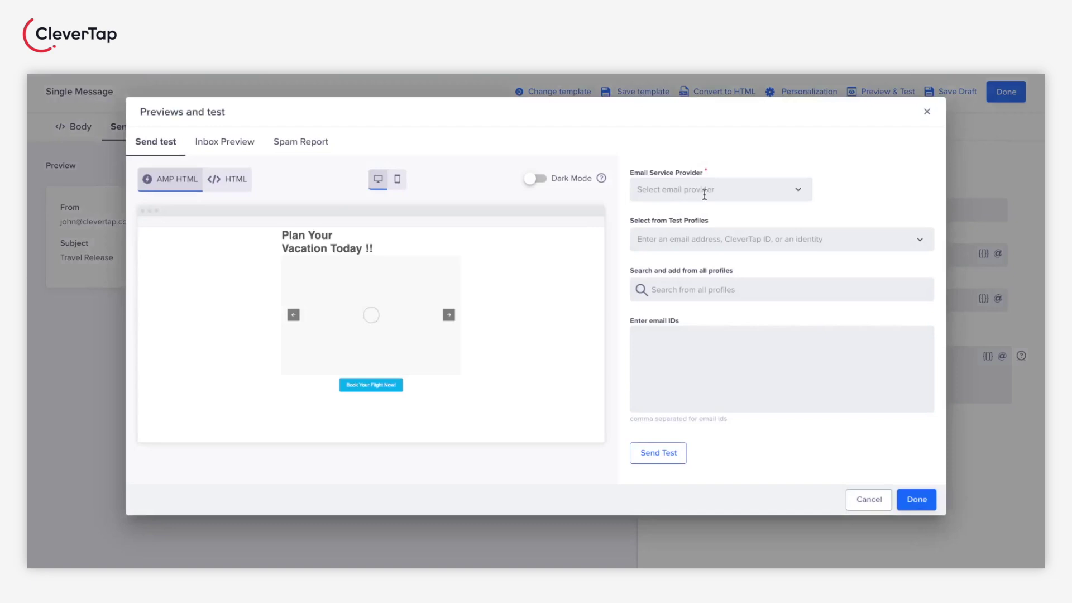
click(705, 192)
text(sen)
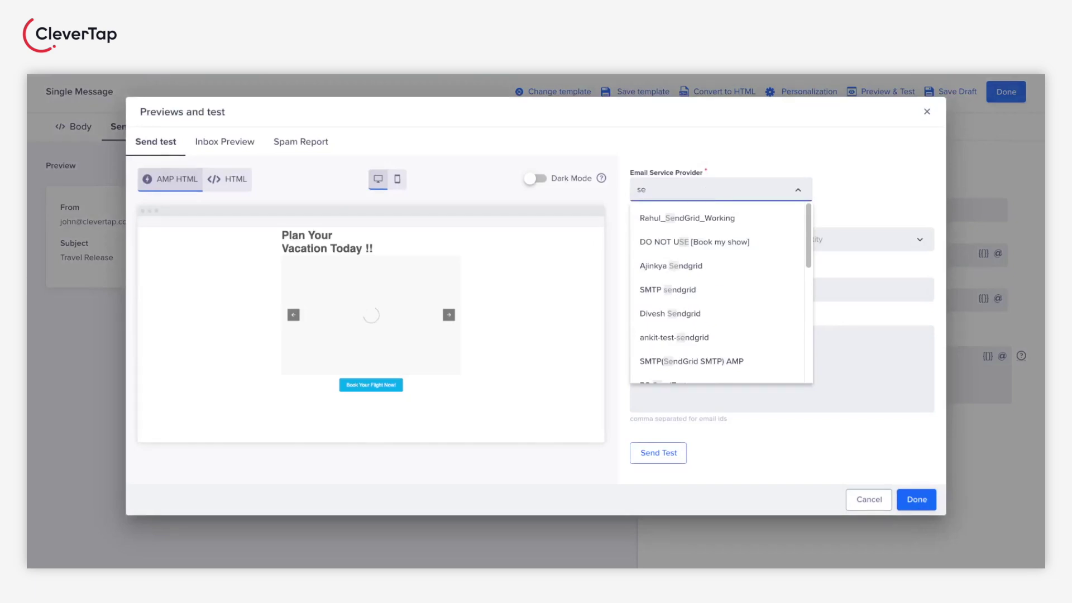
text(gr)
key(BackSpace)
key(BackSpace)
text(d)
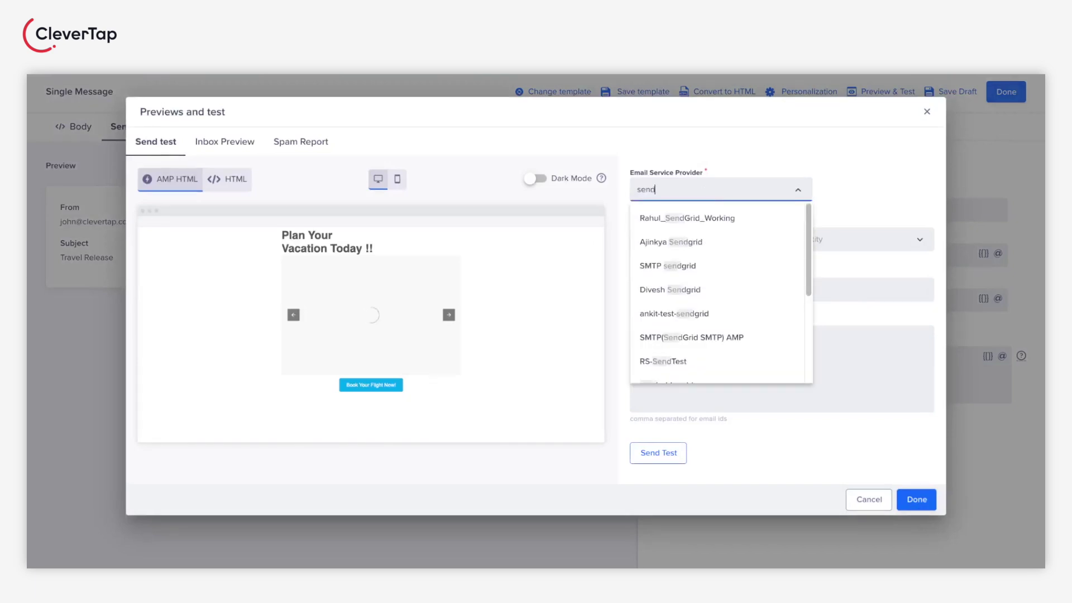
click(704, 337)
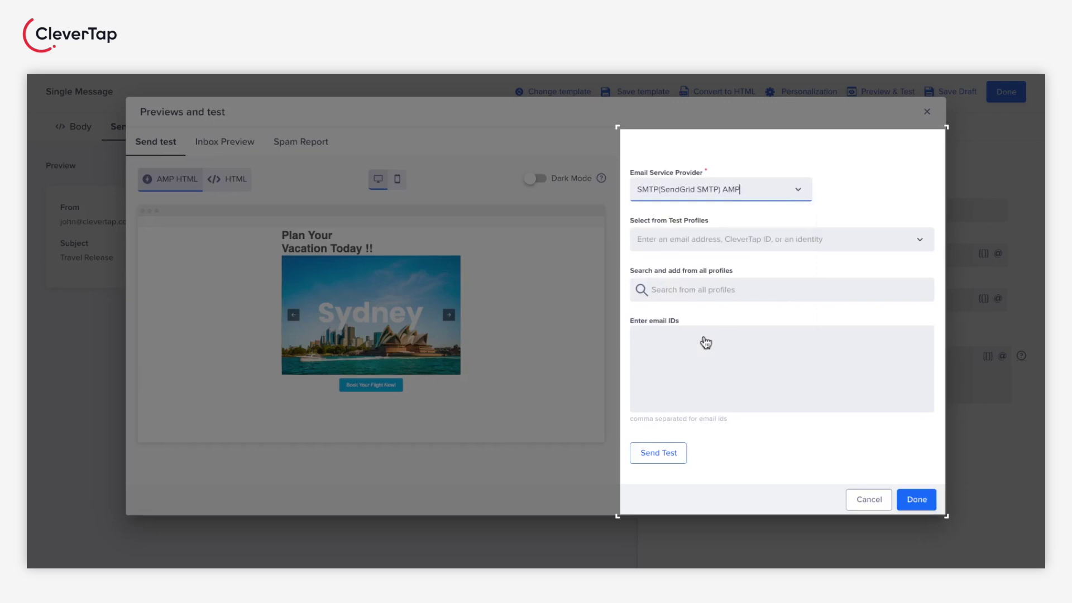
click(724, 351)
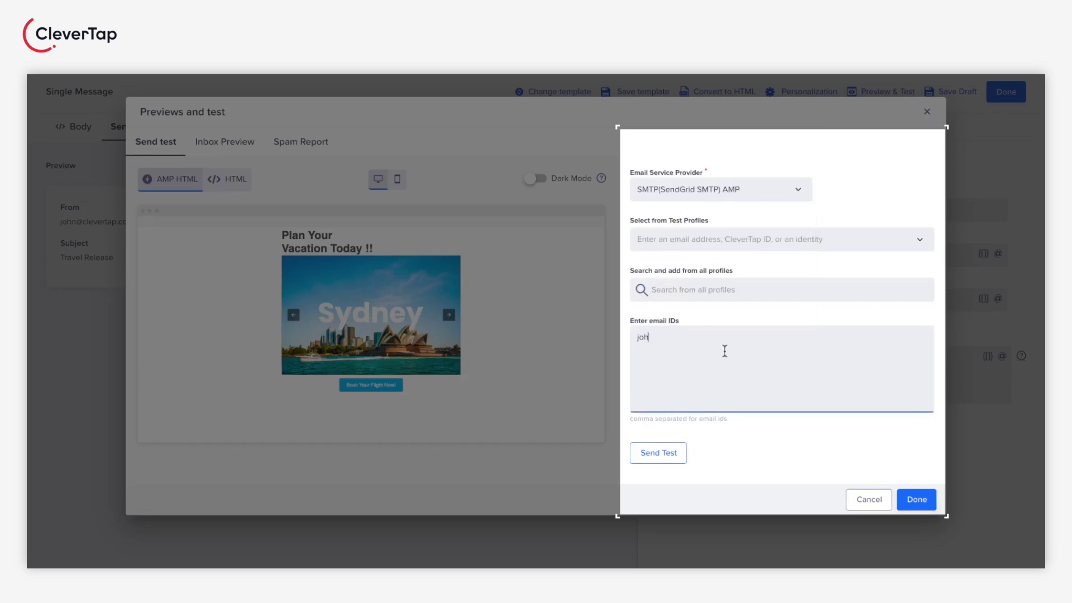
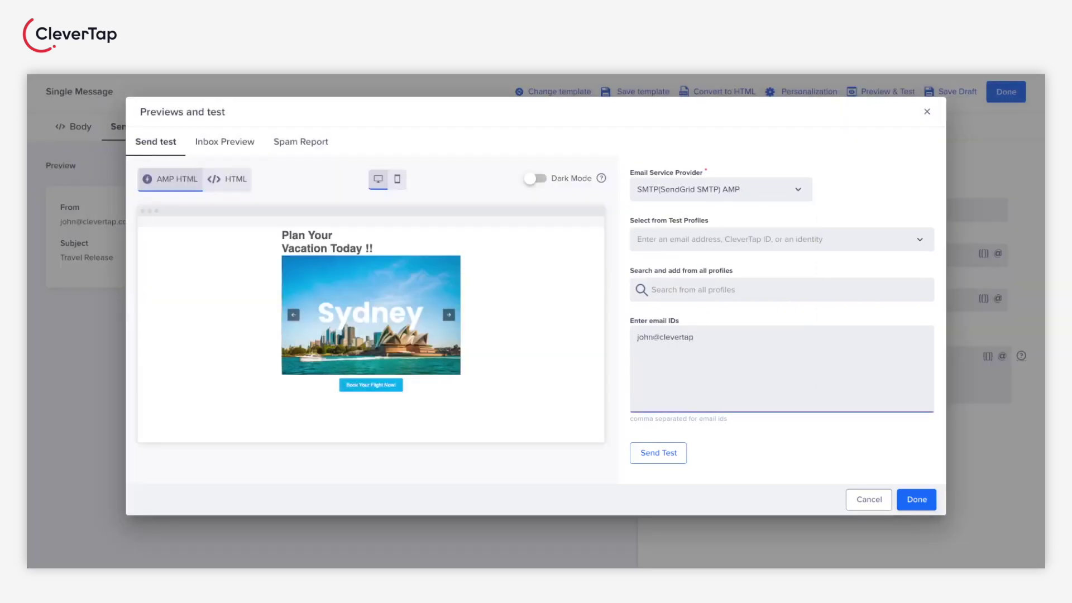
click(918, 500)
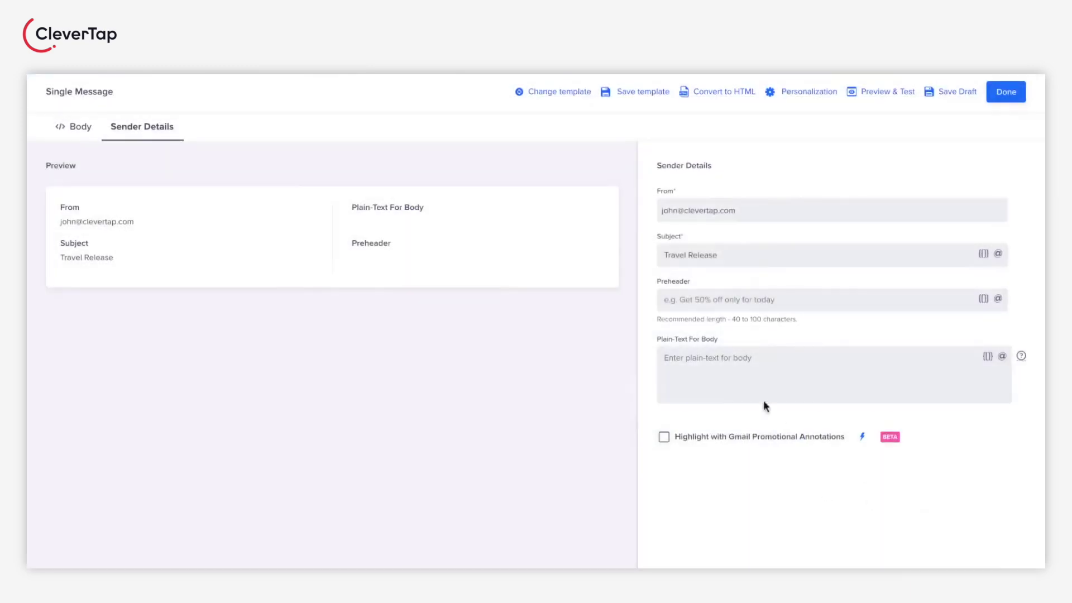
Finish editing and check the email in mobile, desktop, HTML fallback and AMP HTML previews
click(1005, 92)
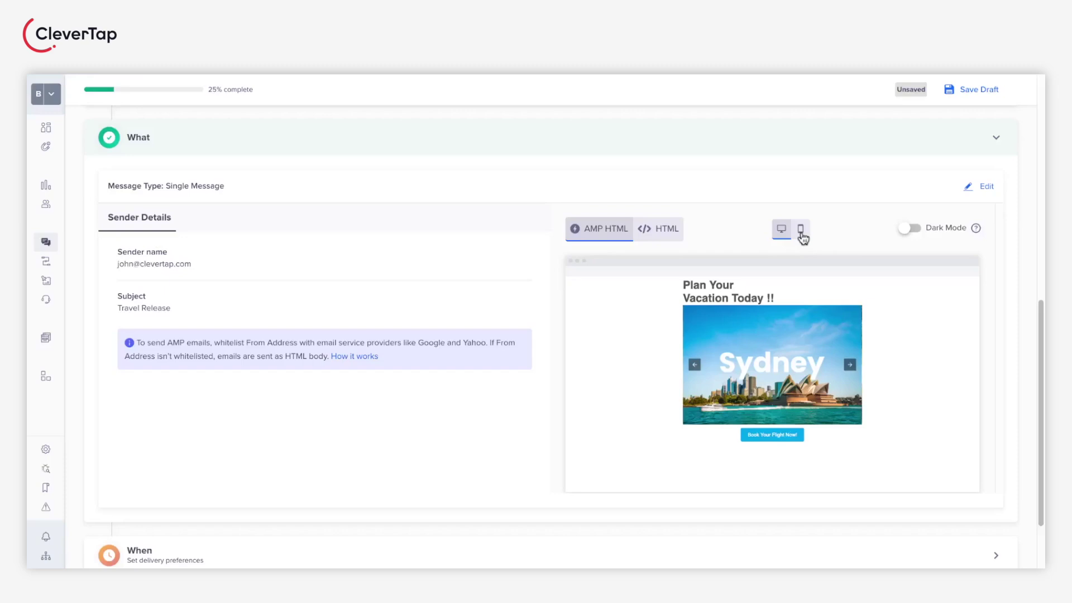
click(801, 232)
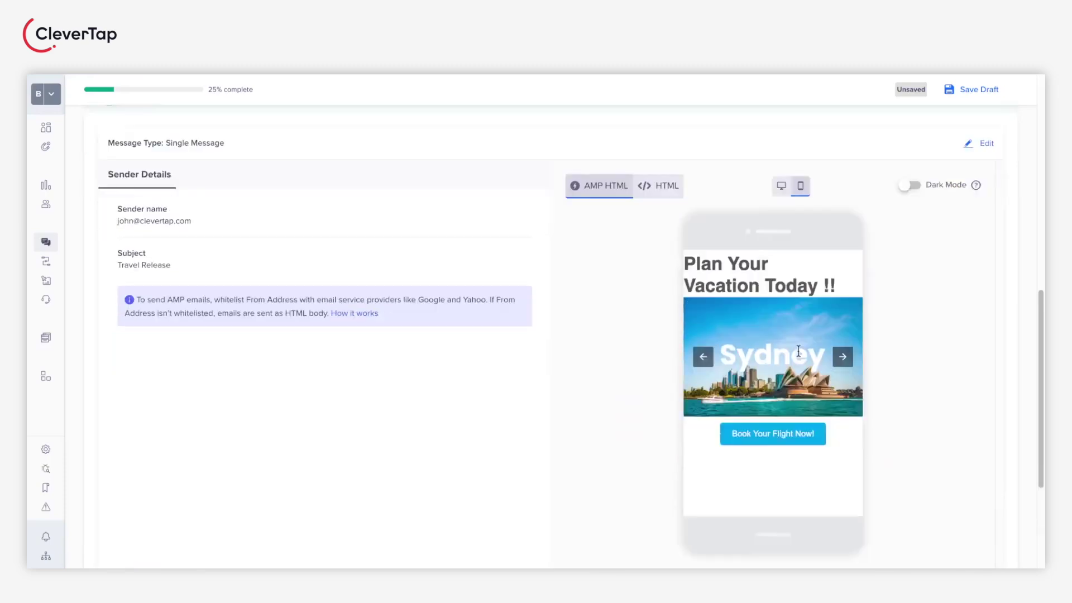
click(780, 172)
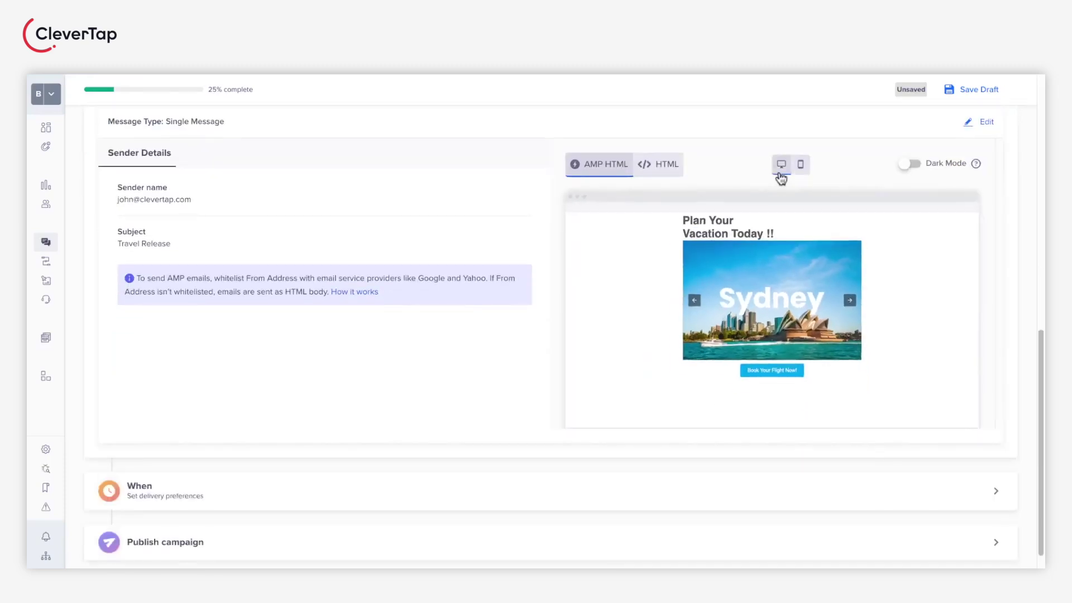
click(671, 169)
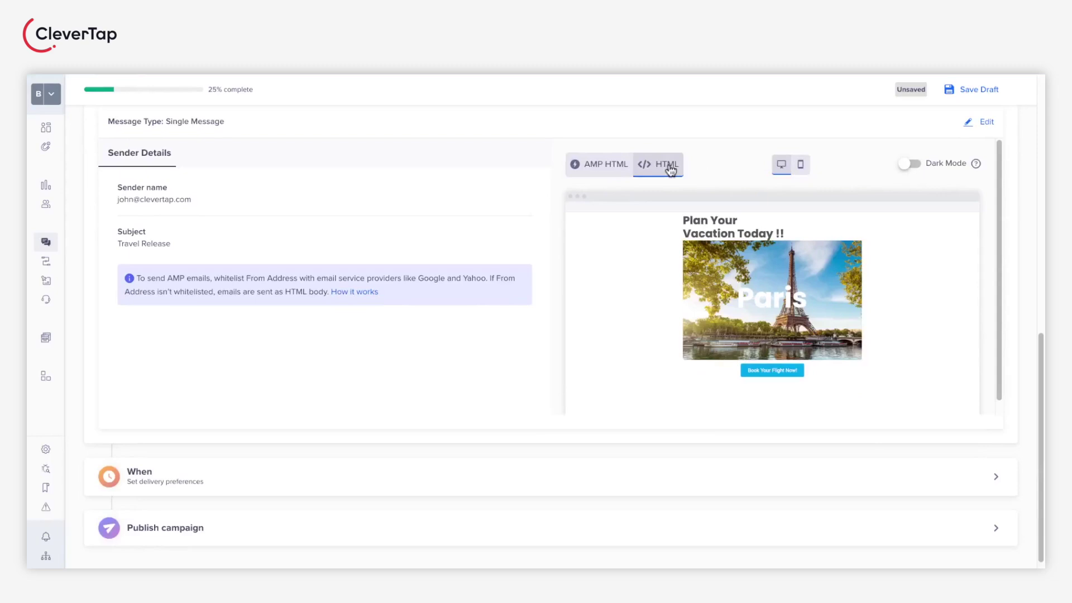
click(610, 168)
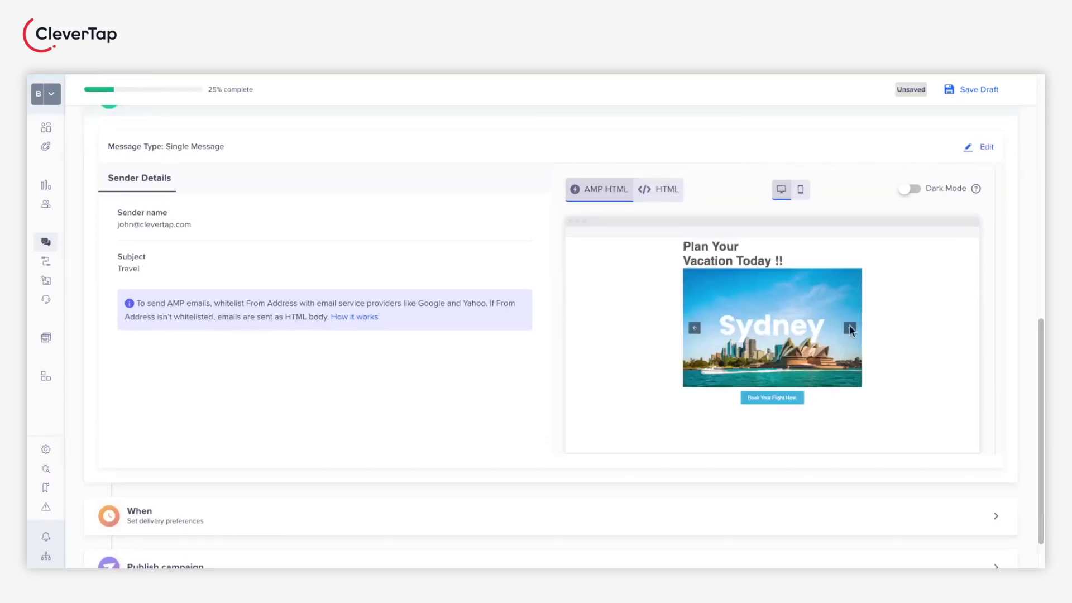
Cycle the carousel through Paris, Singapore and back to Sydney, then move on to When settings
click(852, 329)
click(851, 329)
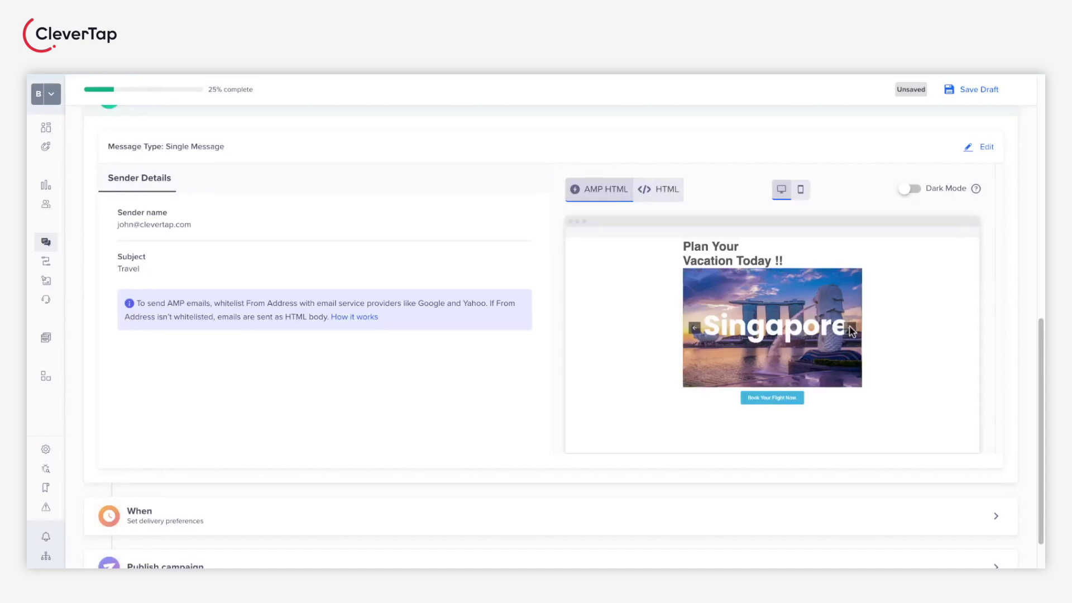
click(851, 329)
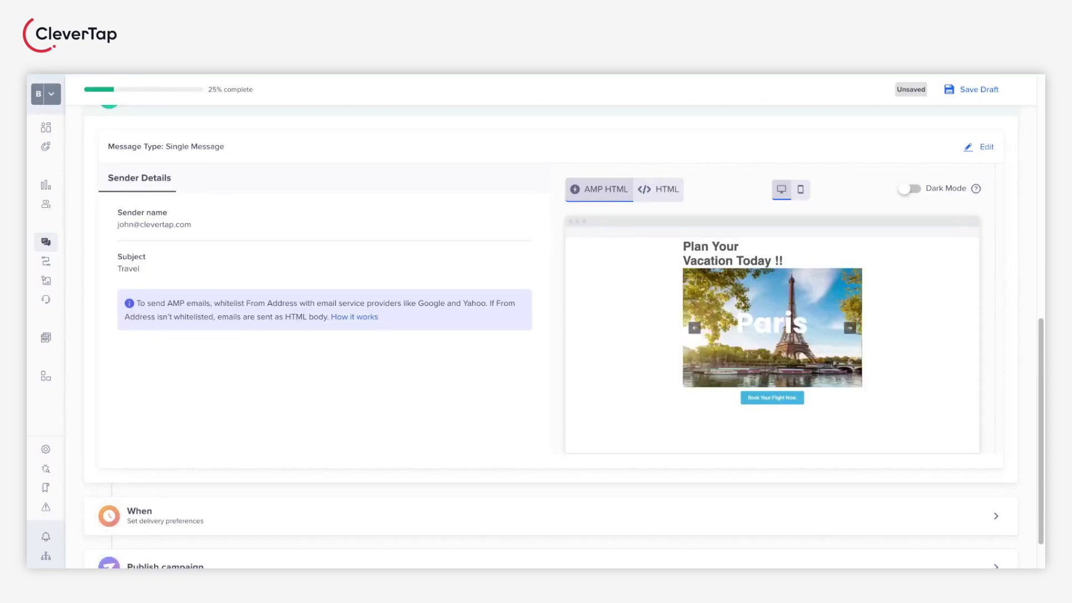
click(203, 470)
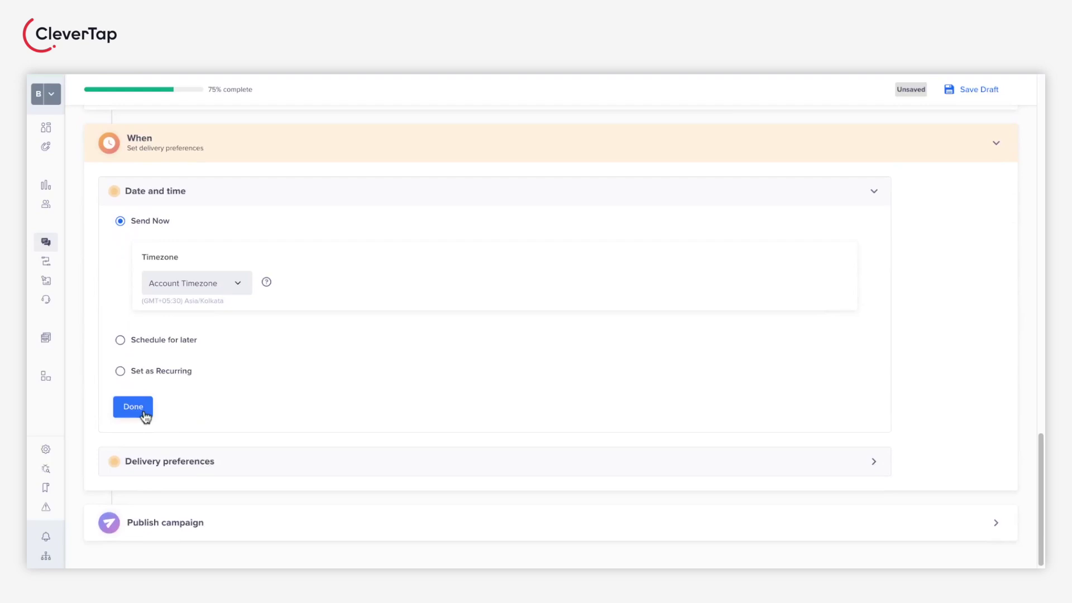
Keep Send Now and set a 05:10 PM delivery cut-off, completing the campaign setup
click(143, 411)
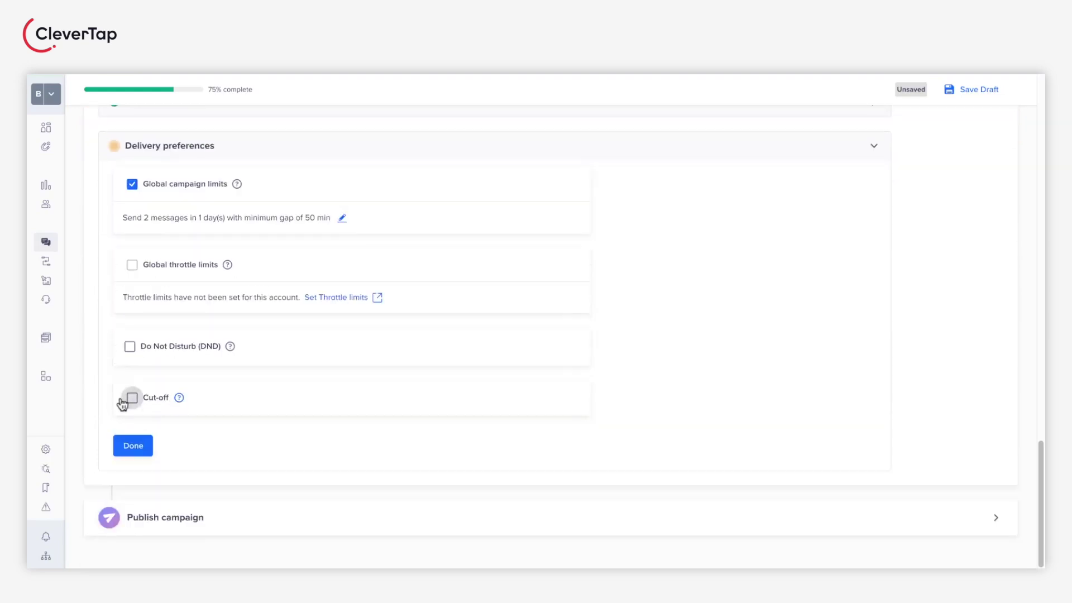
click(131, 398)
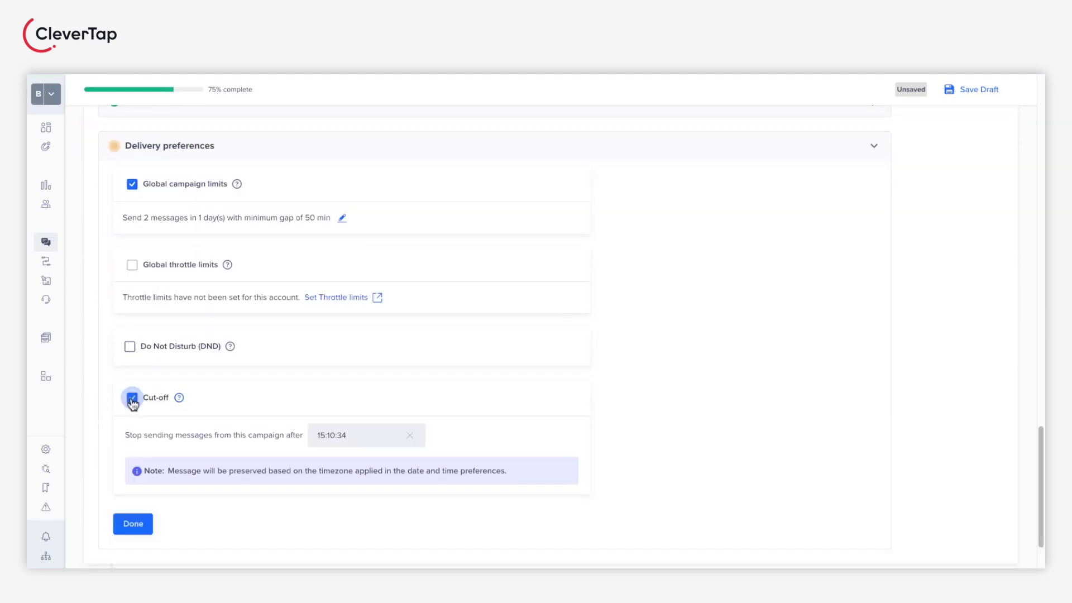
click(348, 365)
click(332, 400)
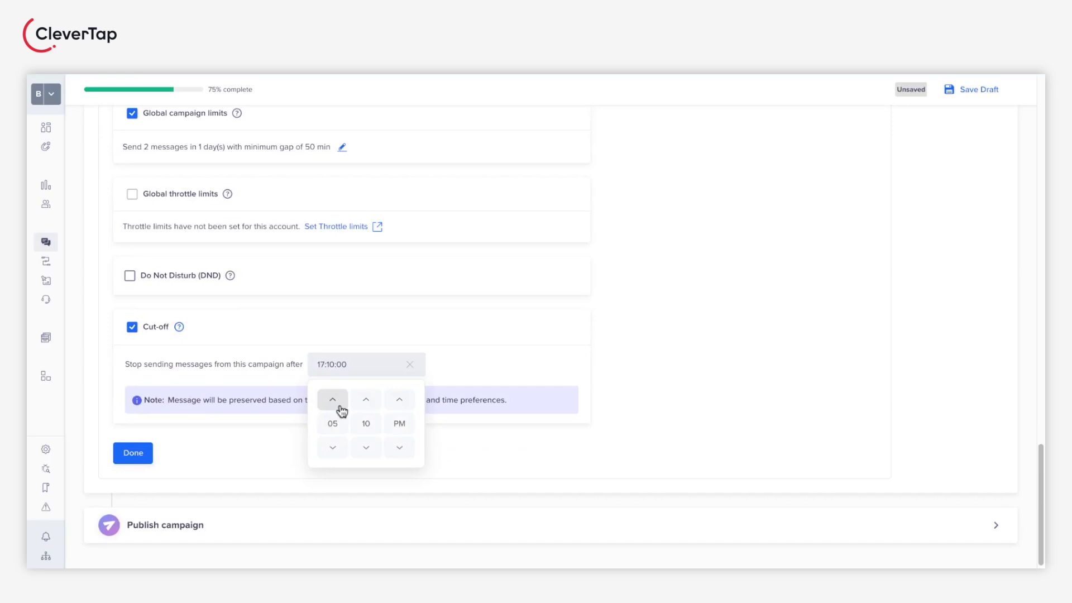
click(184, 448)
click(134, 453)
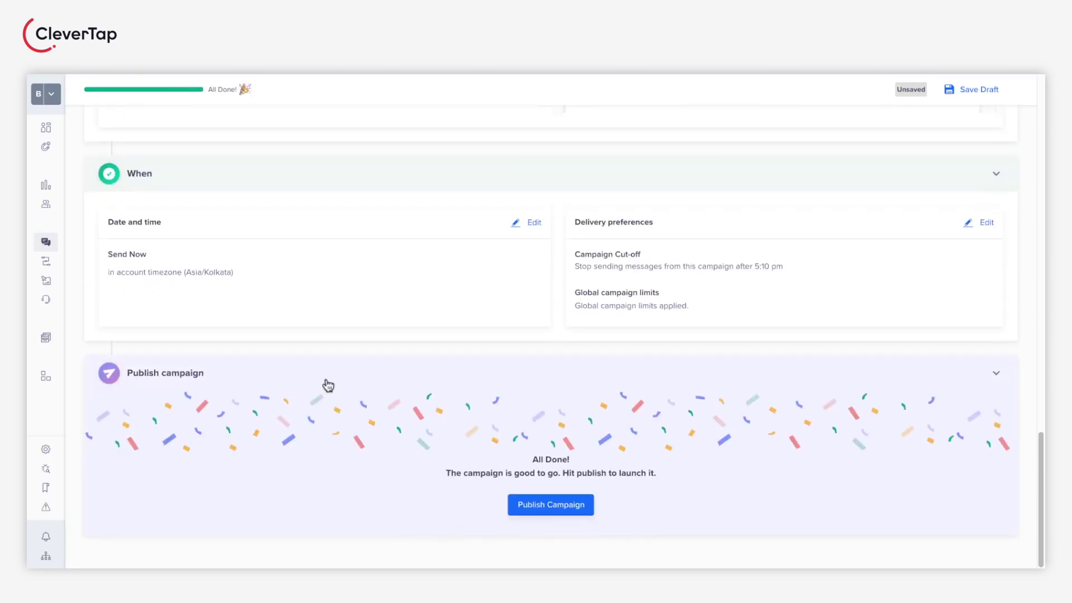
Publish the Travel Promotions campaign and confirm
click(552, 505)
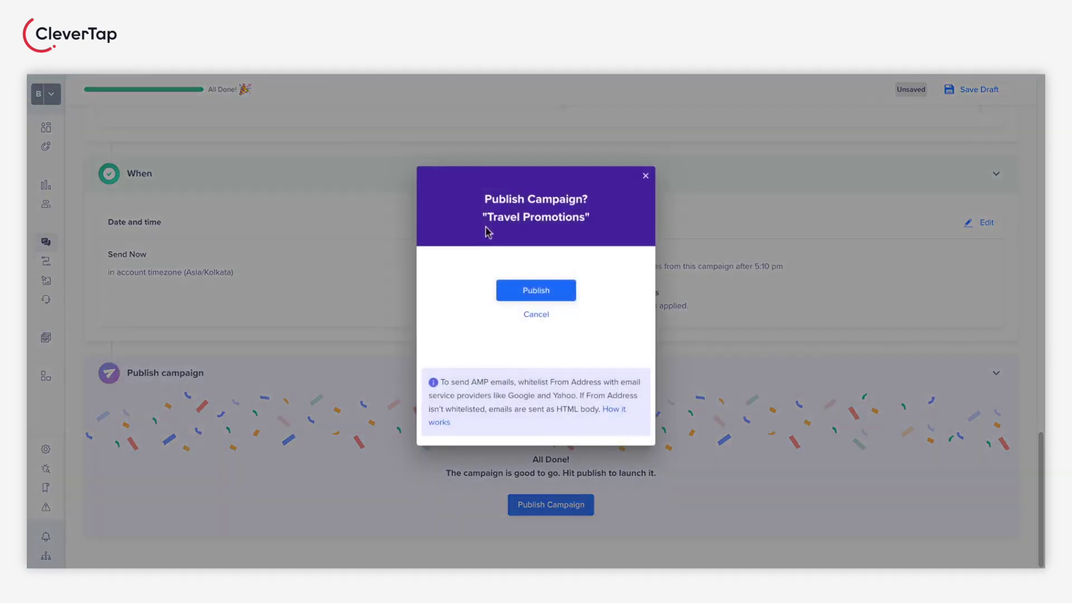
click(541, 299)
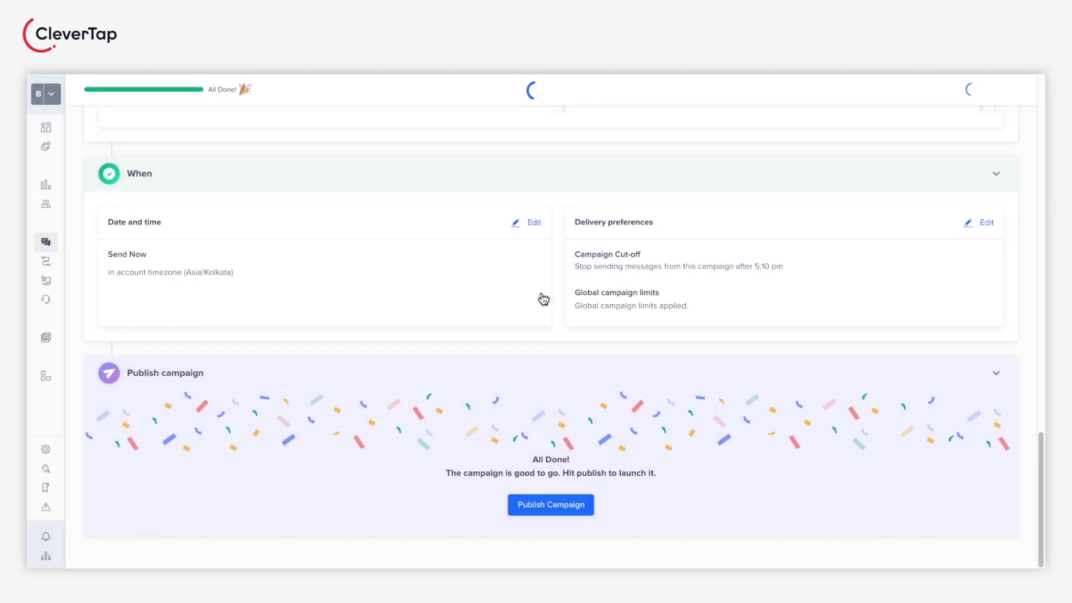